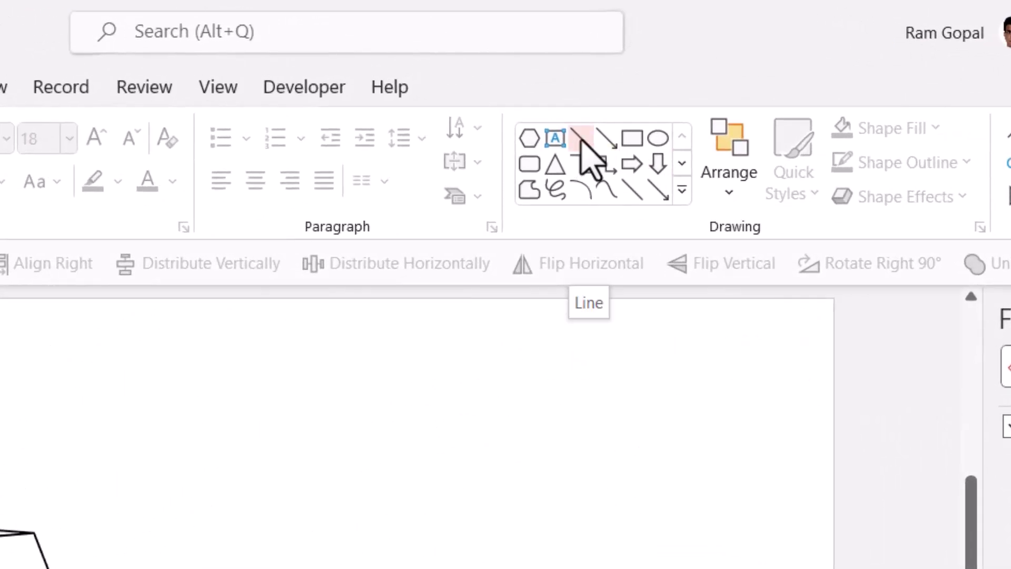
Step: Lock the Line tool's drawing mode and draw horizontal and diagonal edges above the right prism
right_click(580, 138)
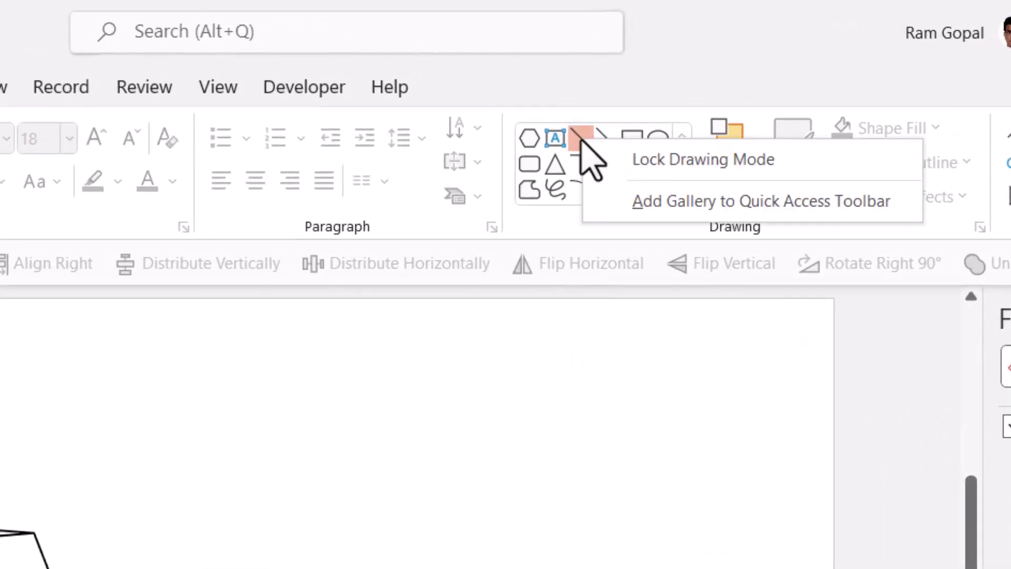
click(674, 161)
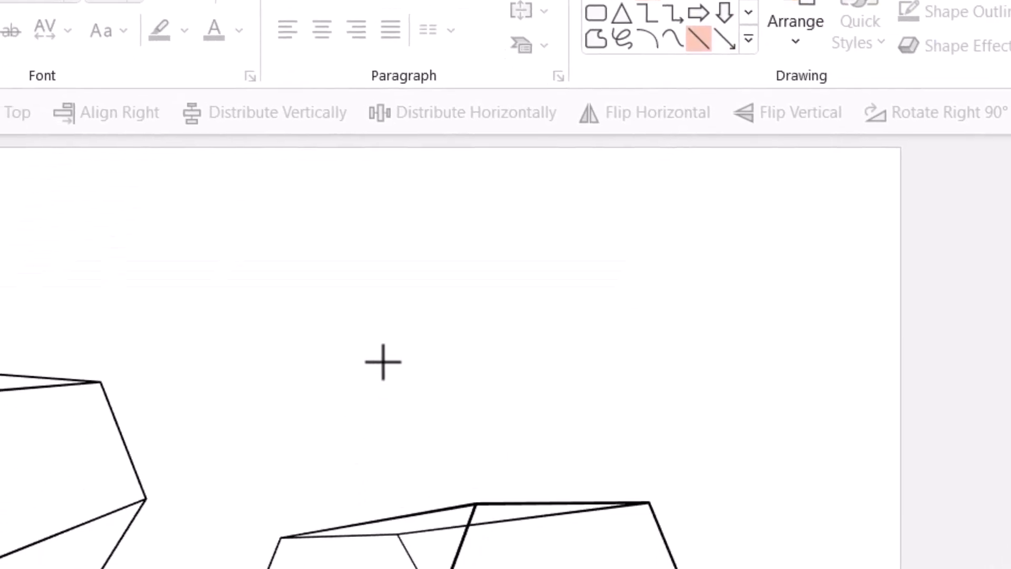
drag(398, 285, 770, 160)
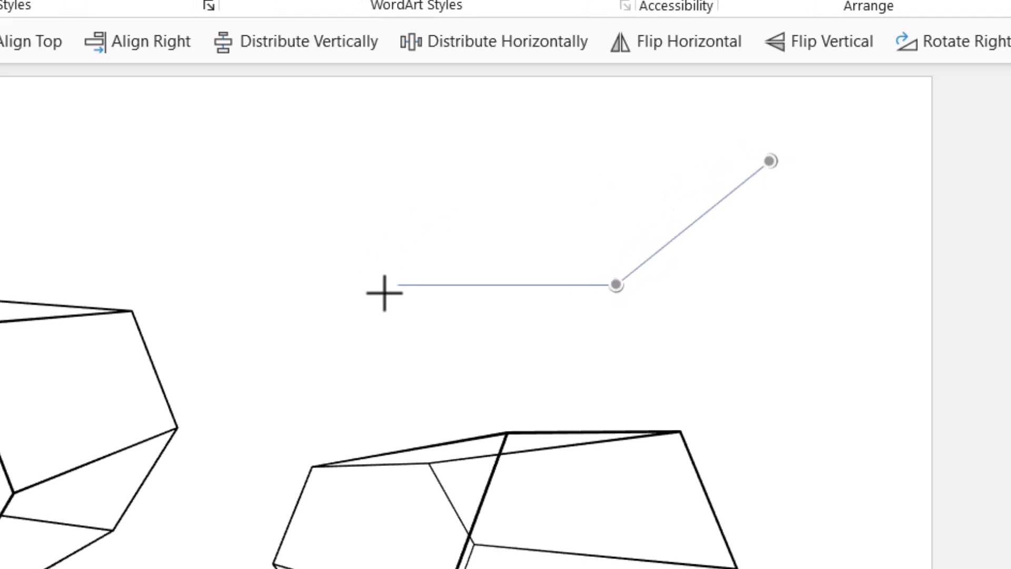
drag(398, 284, 770, 161)
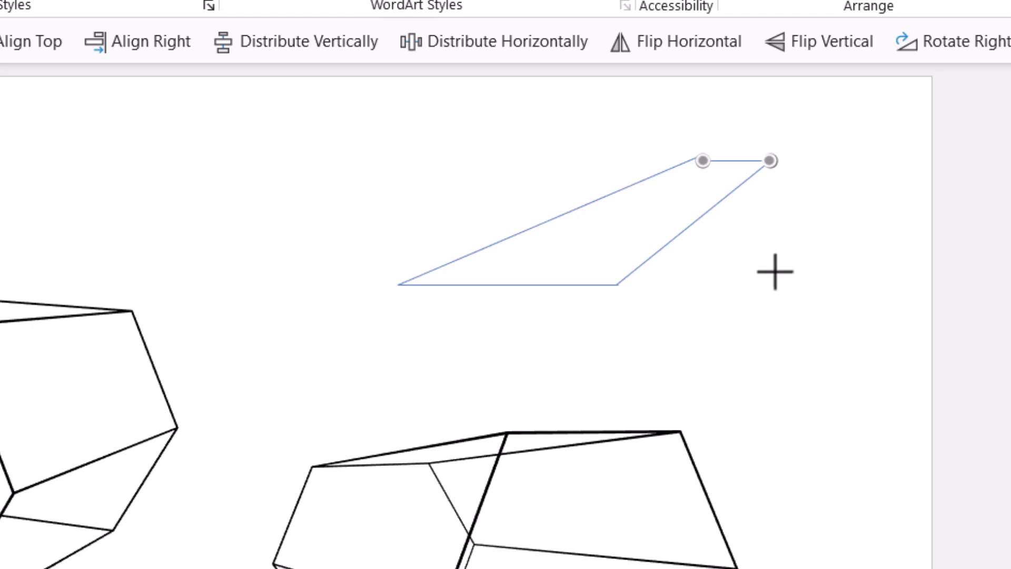
shift+click(614, 285)
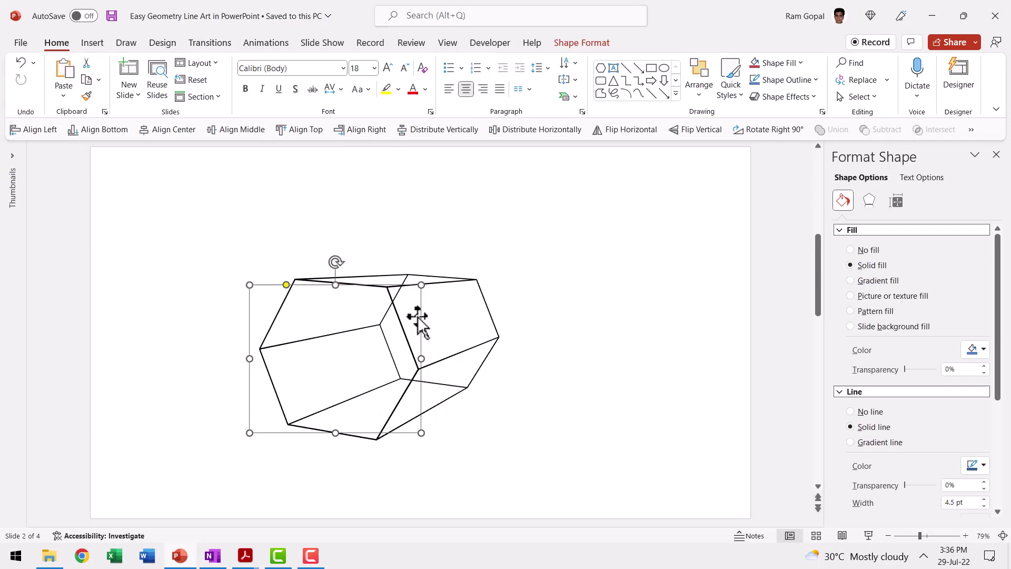
Step: Select the wireframe hexagonal prism and open its 3-D Rotation settings in Format Shape
click(509, 429)
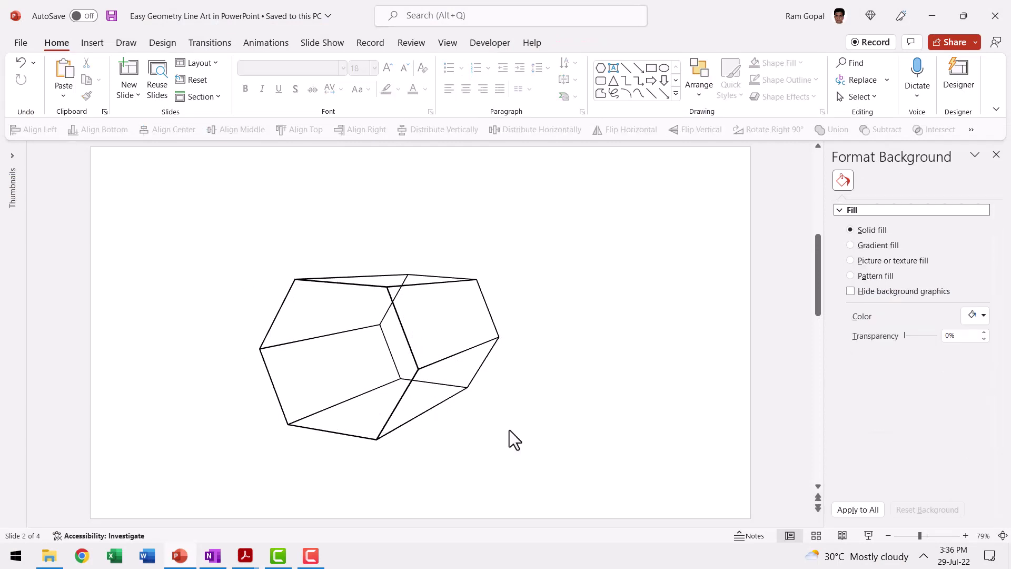
click(399, 325)
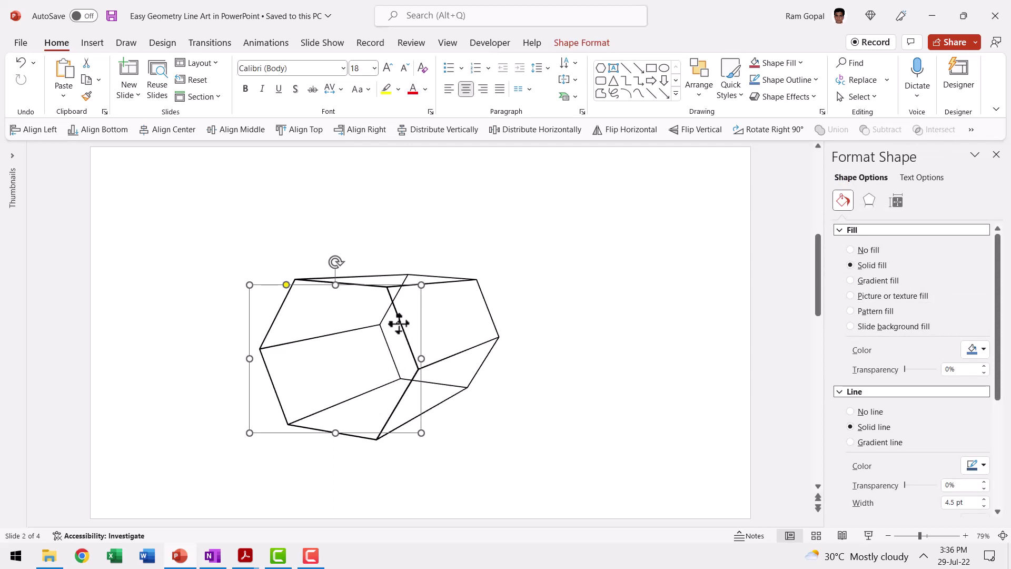
right_click(406, 321)
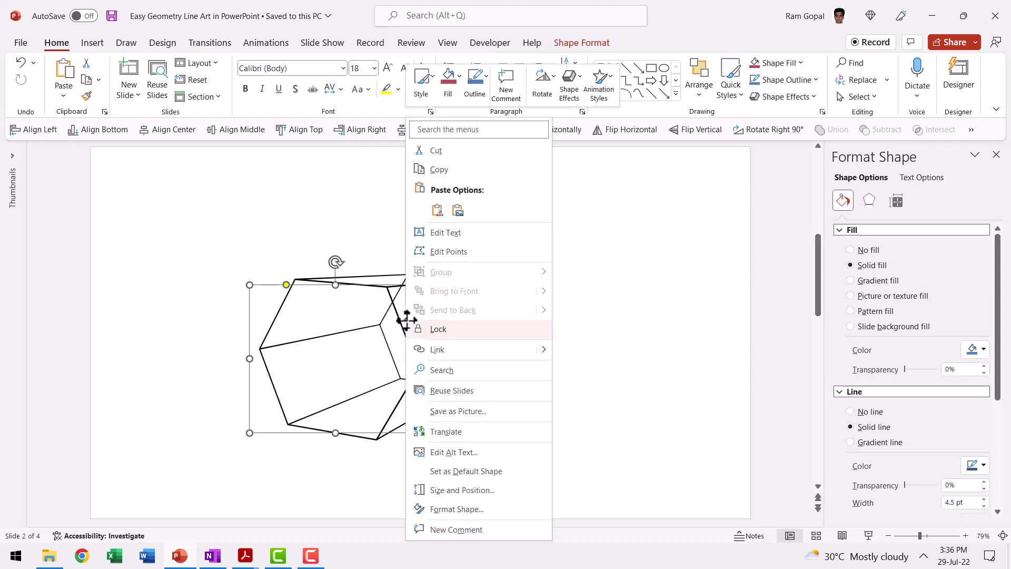
click(471, 509)
click(865, 205)
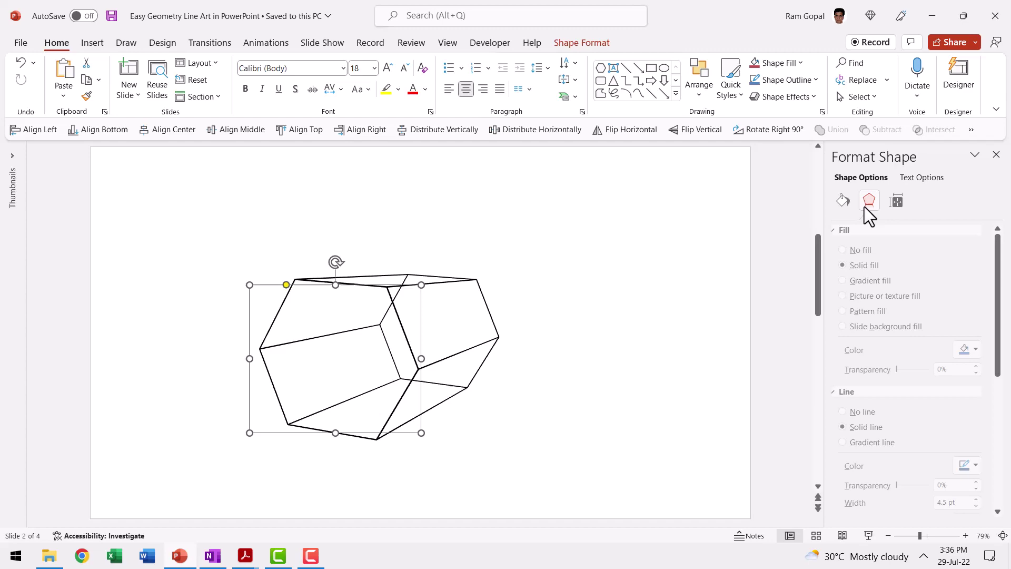
click(838, 301)
click(838, 317)
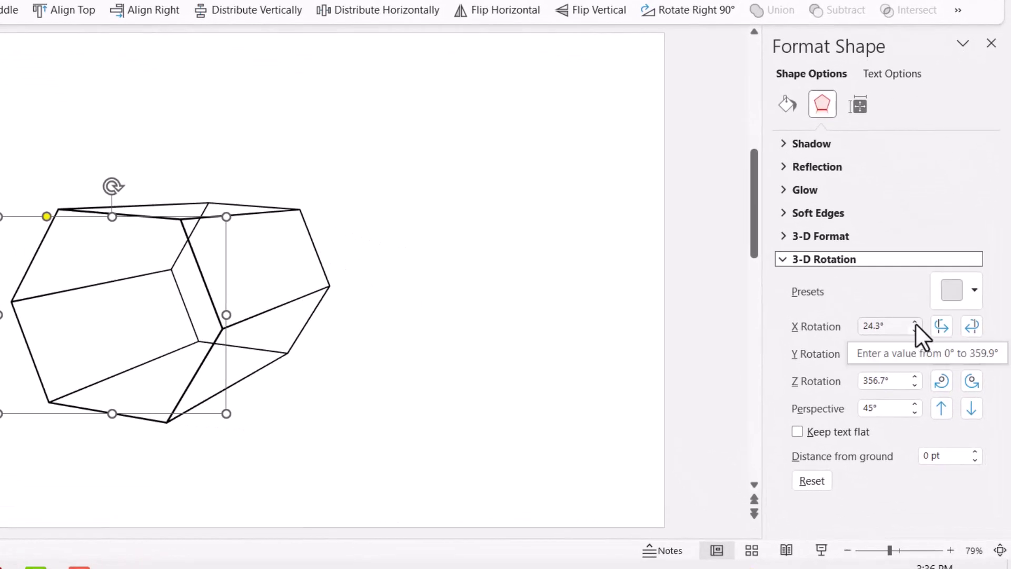
Step: Adjust the X and Y rotation, then apply a perspective preset (X 43.9°, Y 10.4°)
click(915, 322)
click(914, 322)
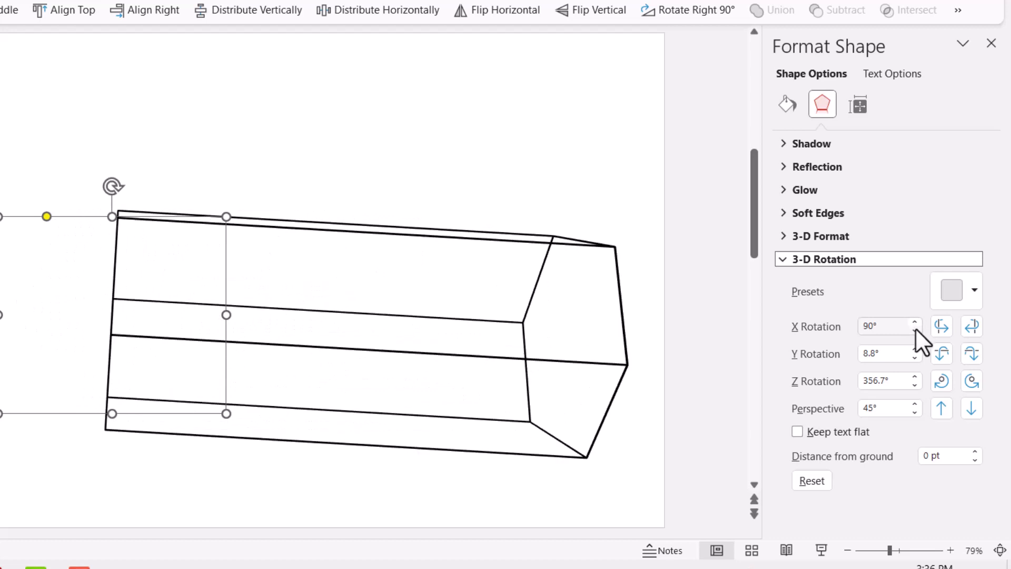
click(915, 322)
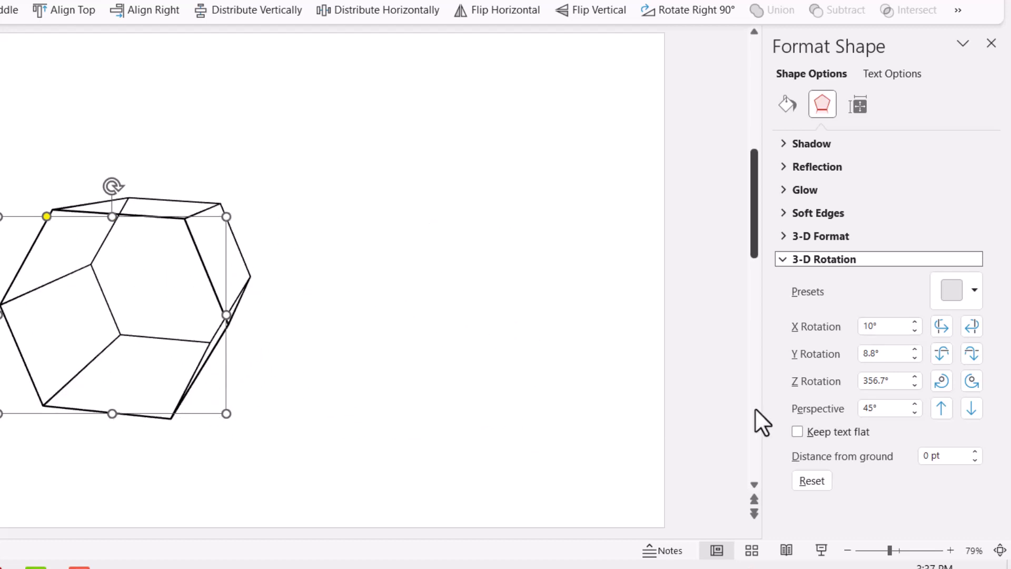
click(915, 358)
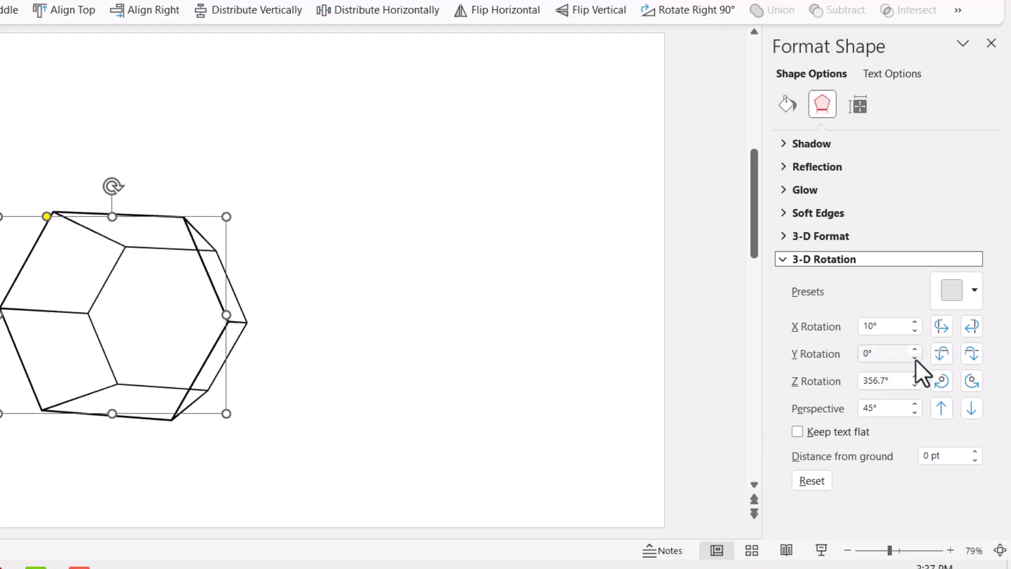
click(915, 348)
click(915, 348)
click(915, 348)
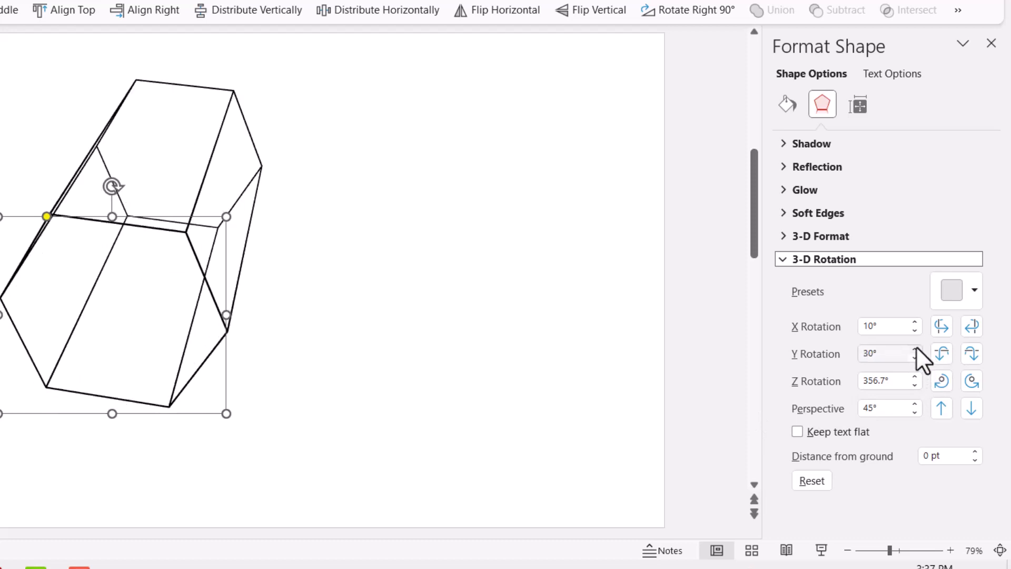
click(915, 356)
click(915, 356)
click(915, 356)
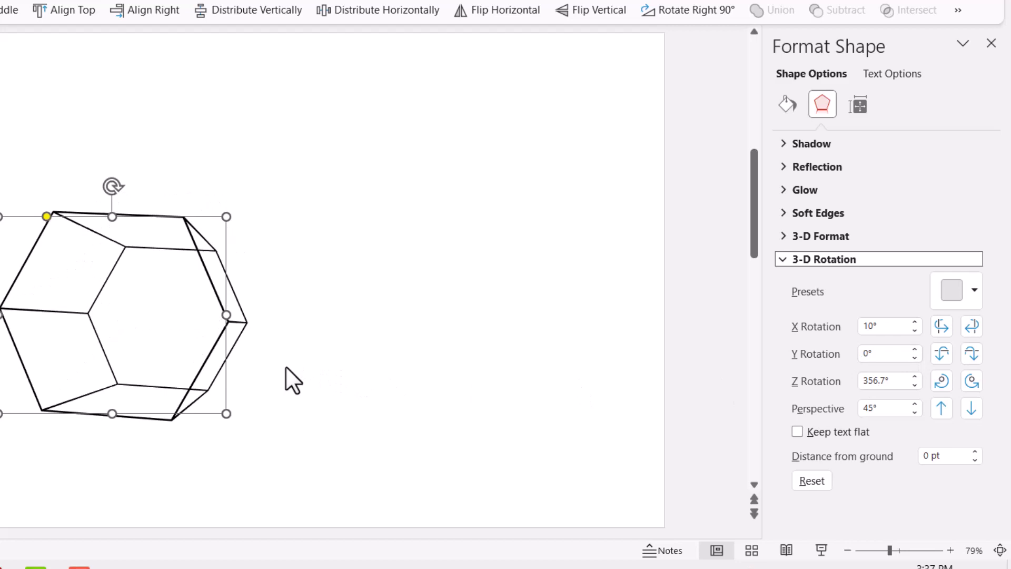
click(945, 295)
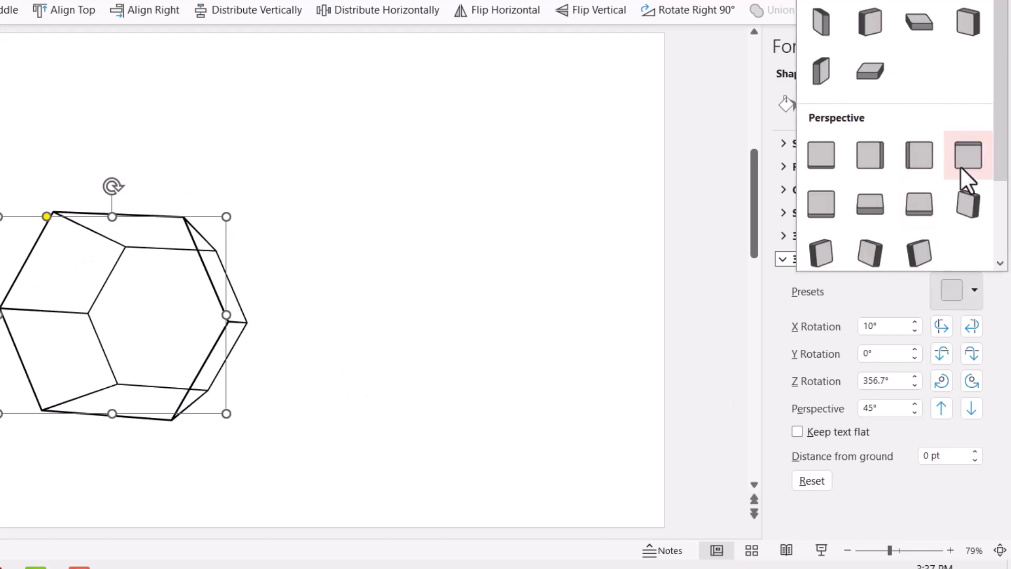
key(Escape)
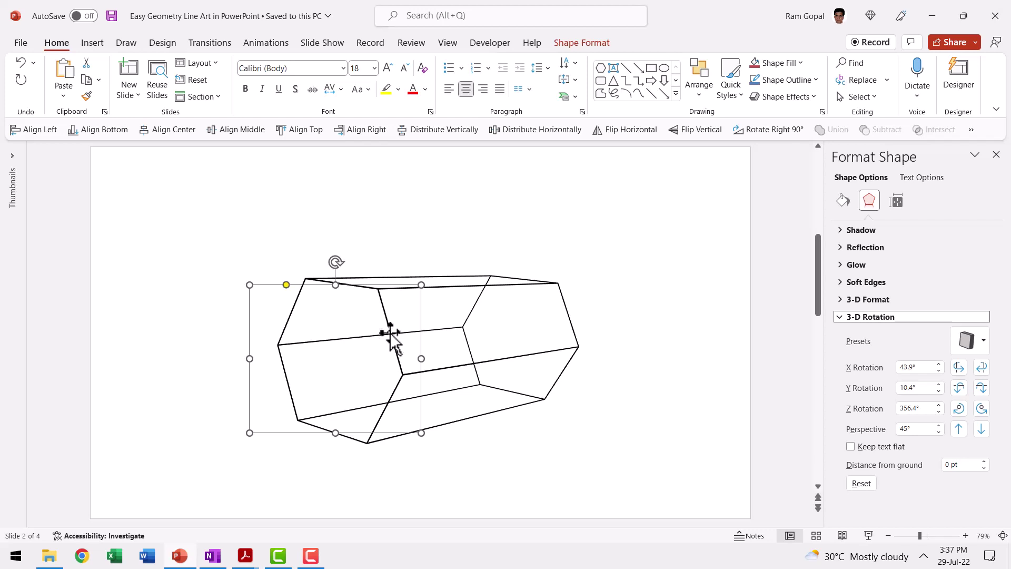
Step: Change the prism's base shape to a rectangle, making a rectangular box
click(583, 43)
click(160, 70)
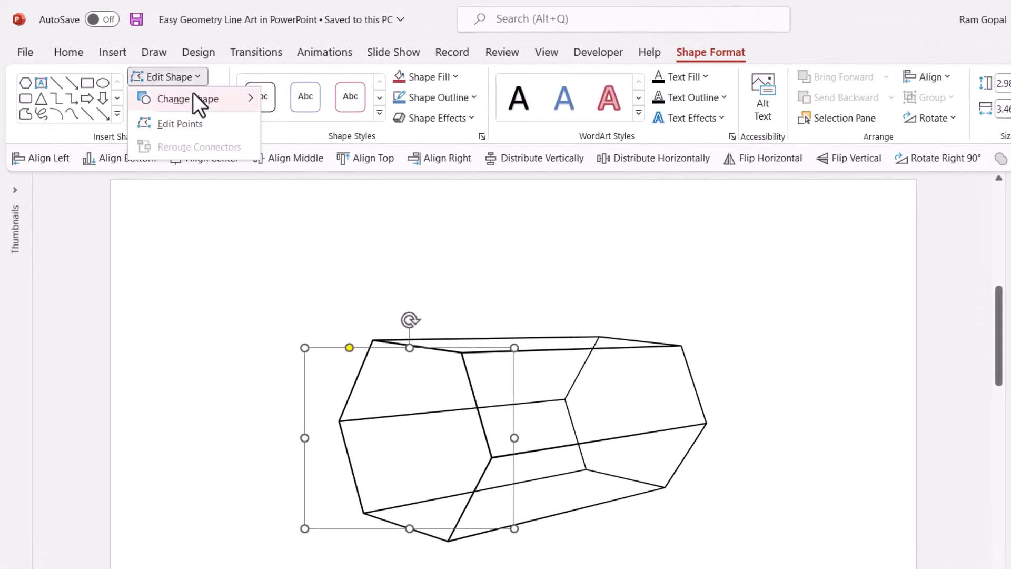
mouse_move(194, 99)
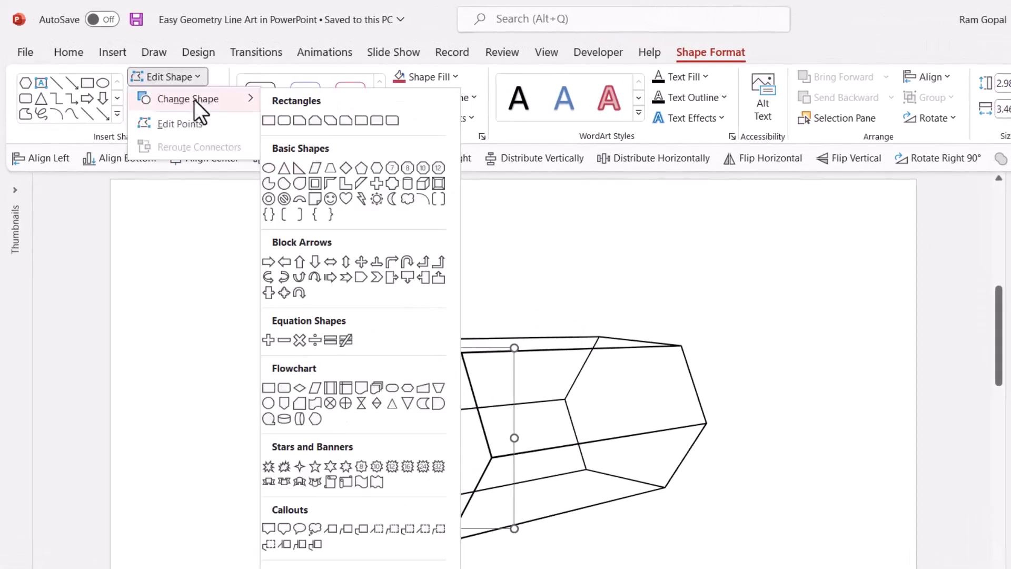
click(268, 119)
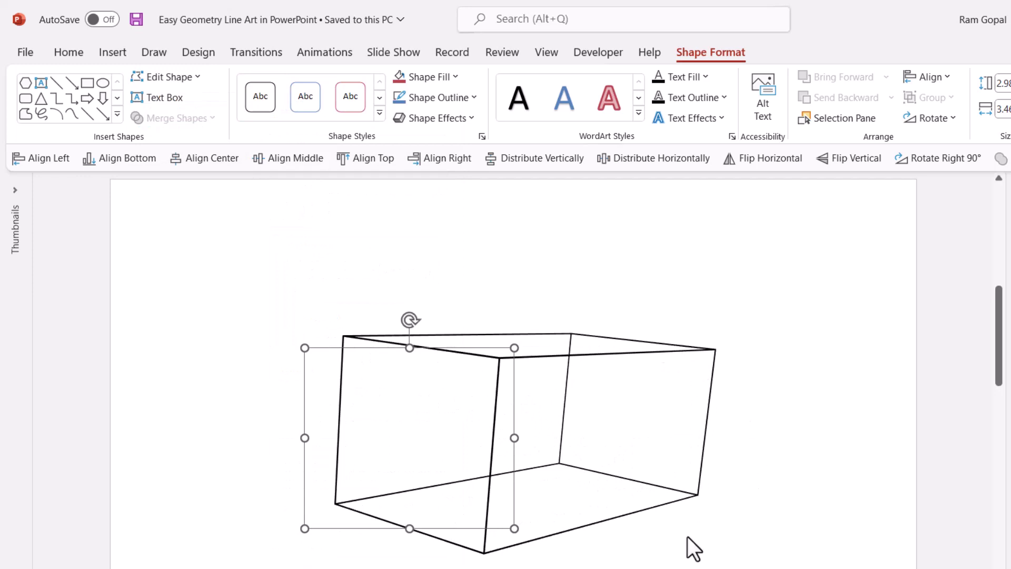
Step: Change the base shape to an oval, turning the box into a cylinder
click(196, 77)
mouse_move(198, 98)
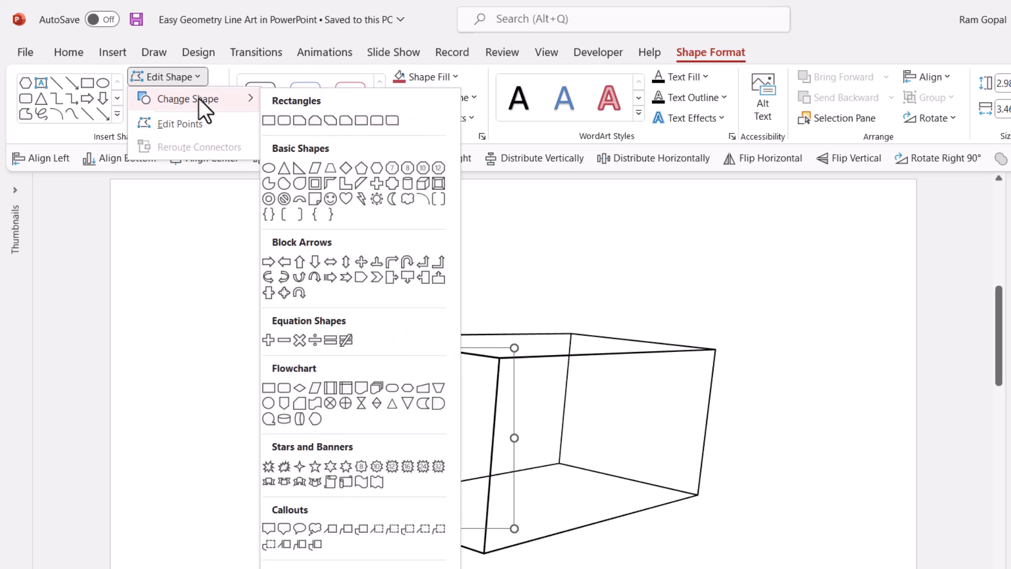
click(269, 169)
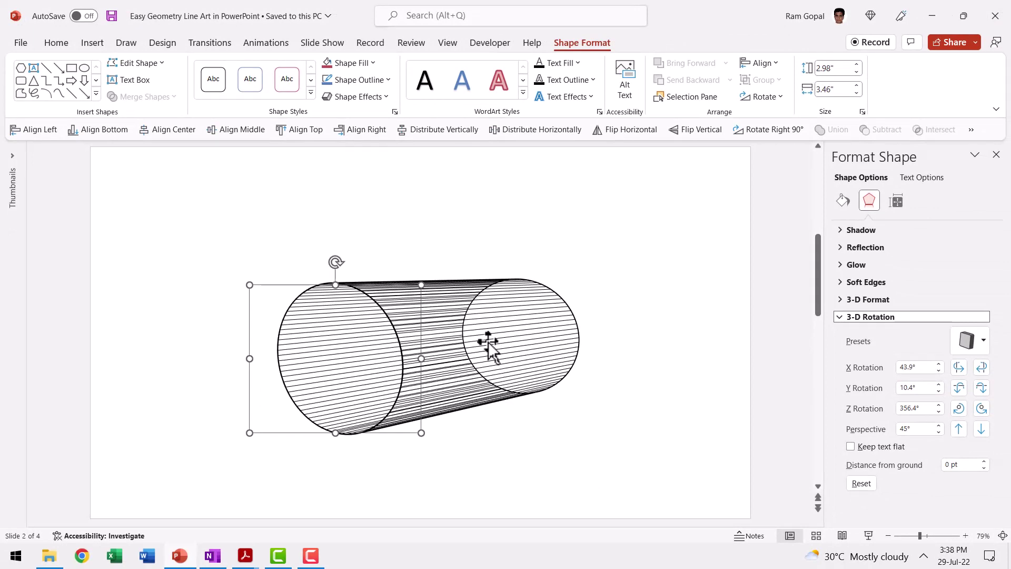
Step: Delete the cylinder and draw a 2.86" by 3.32" blue hexagon near the slide centre
key(Delete)
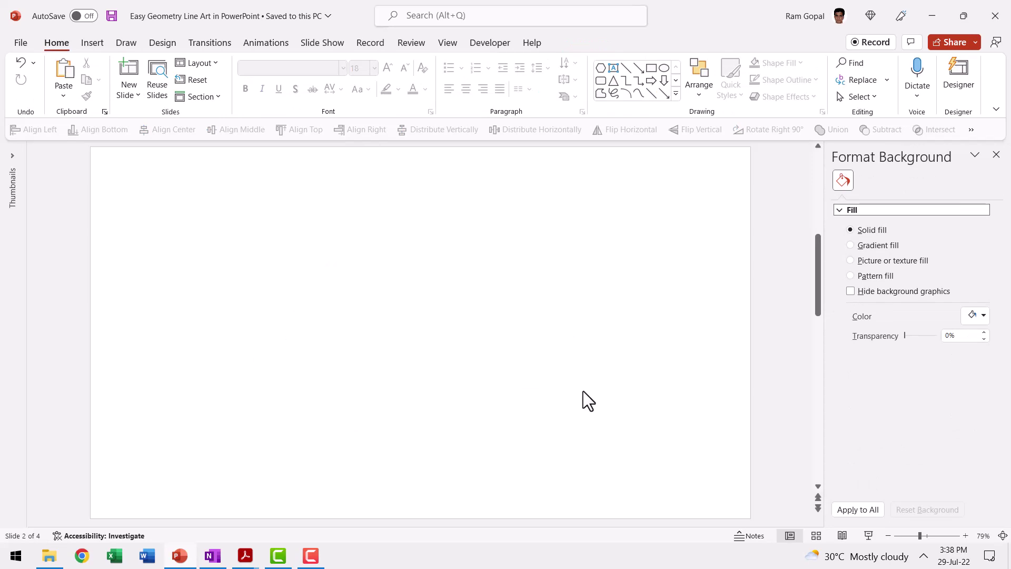
click(676, 93)
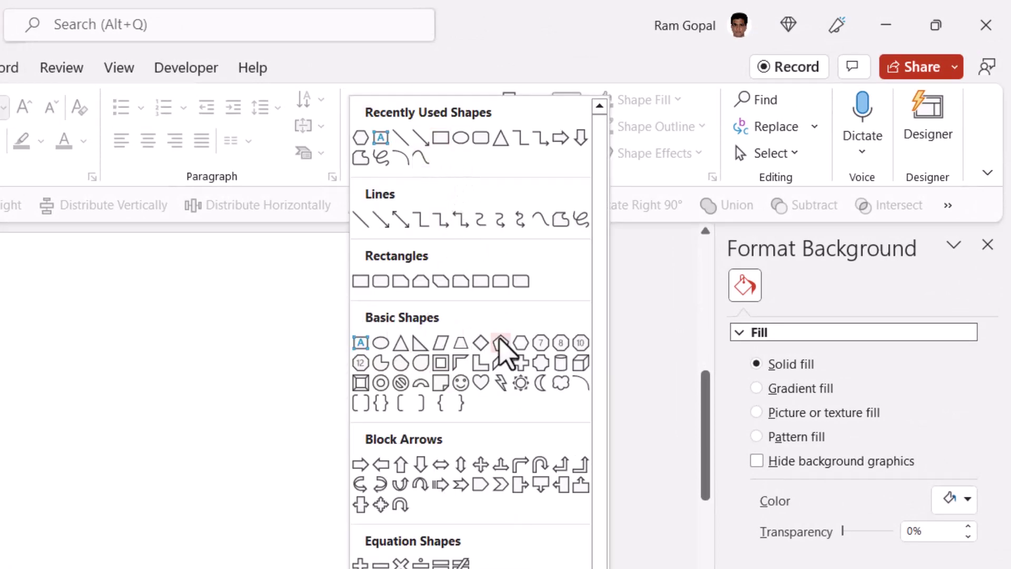
click(521, 342)
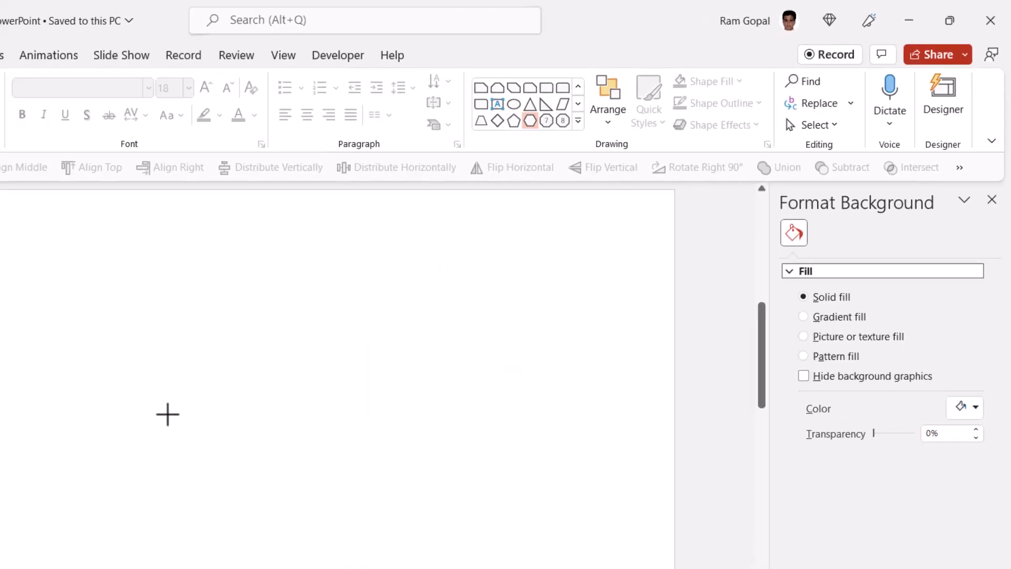
drag(143, 372, 356, 556)
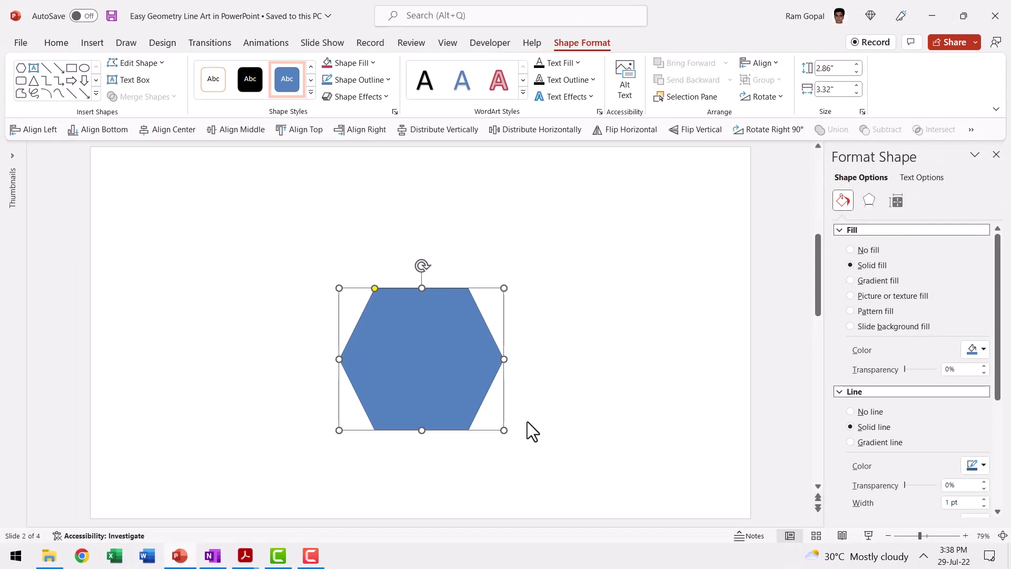
Step: Apply a perspective 3-D rotation preset (X 43.9°, Y 10.4°, Z 356.4°) to the blue hexagon
right_click(457, 352)
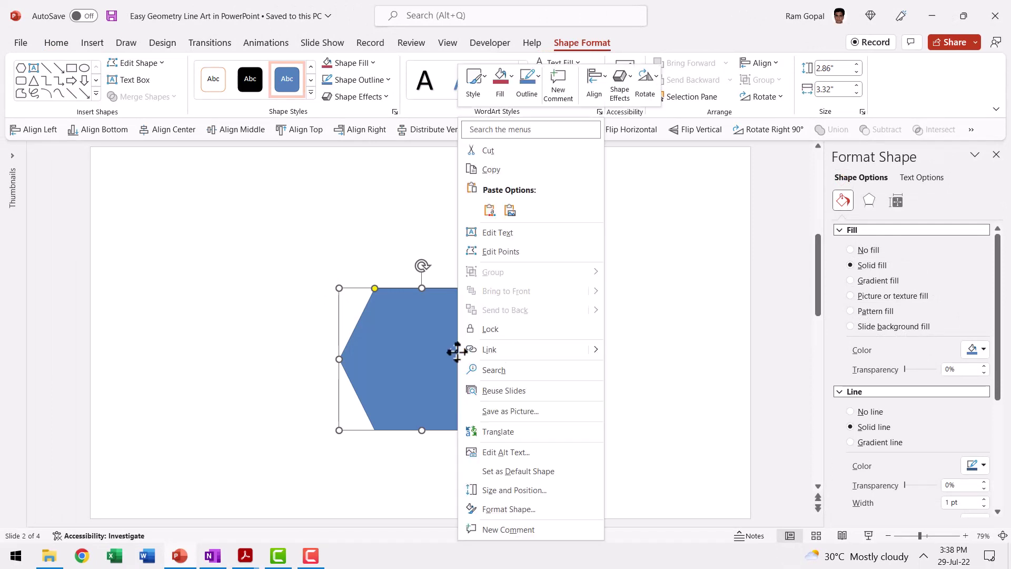
click(511, 511)
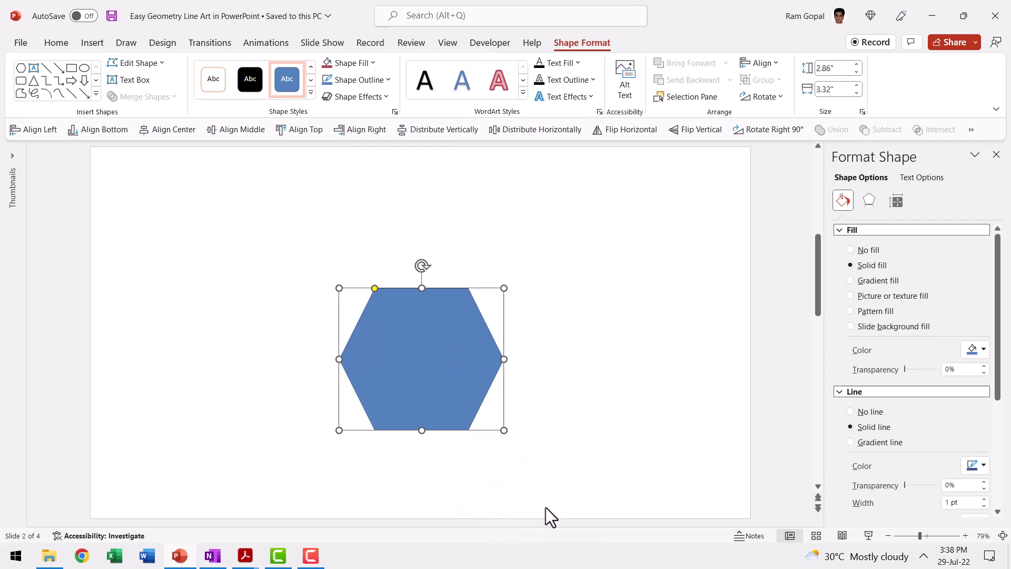
click(869, 199)
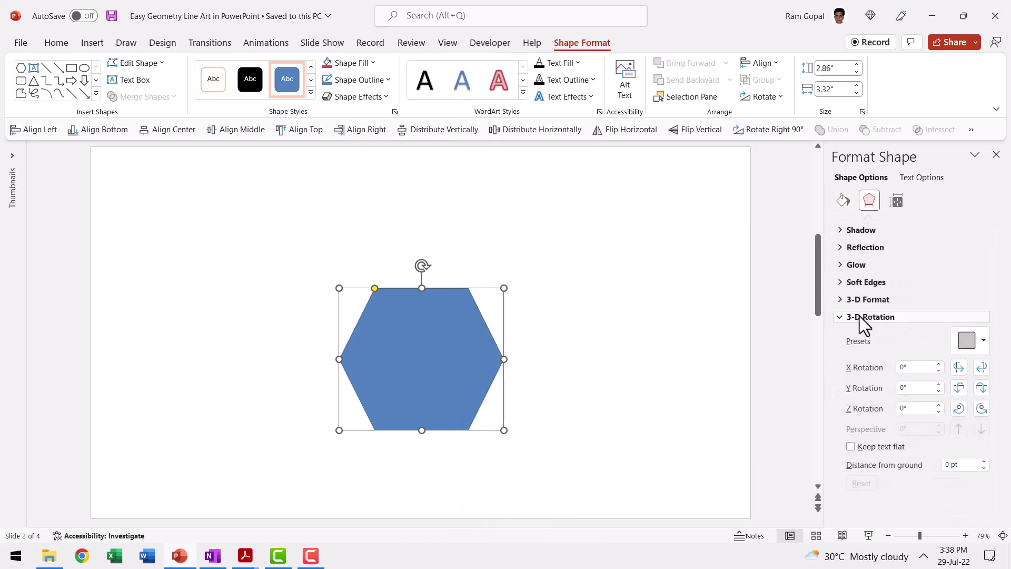
click(973, 343)
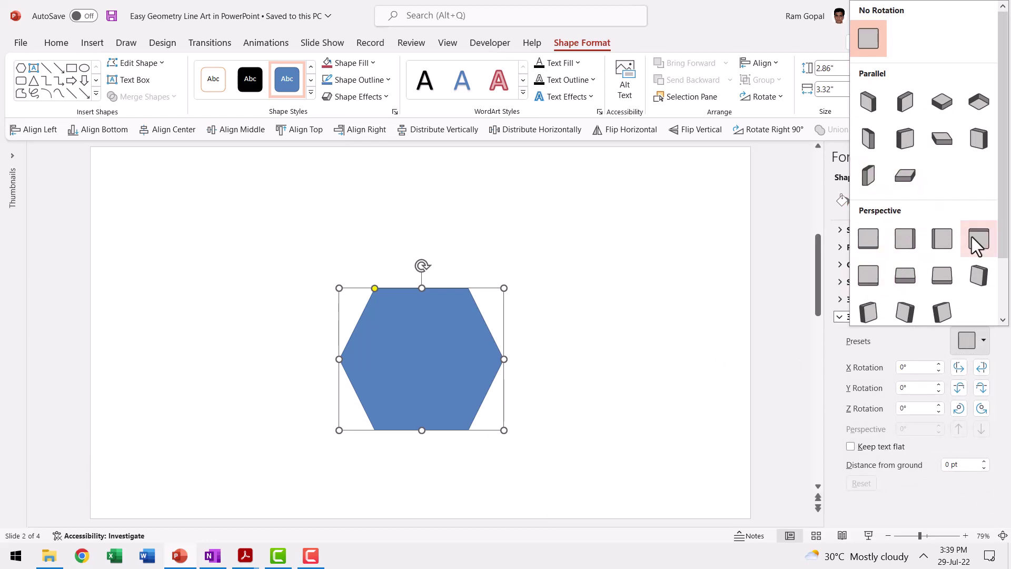
click(978, 275)
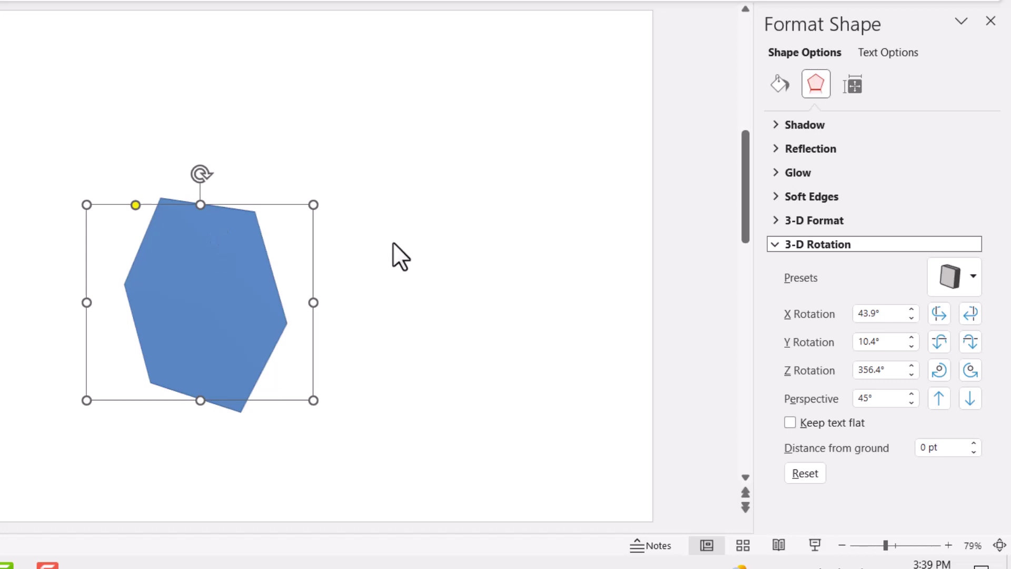
Step: Give the hexagon a 300 pt depth and Wireframe material in 3-D Format
click(775, 220)
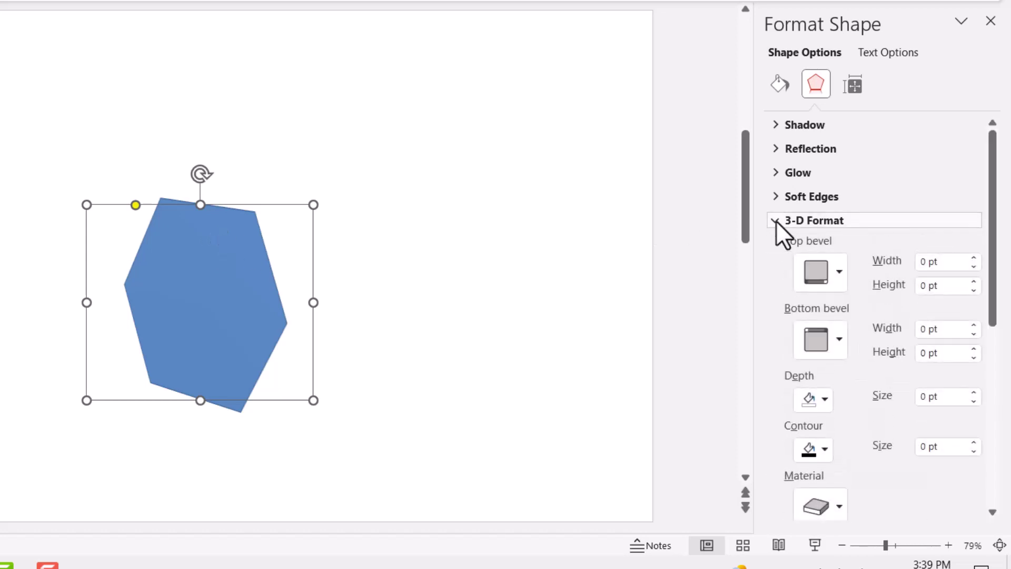
click(948, 396)
text(300)
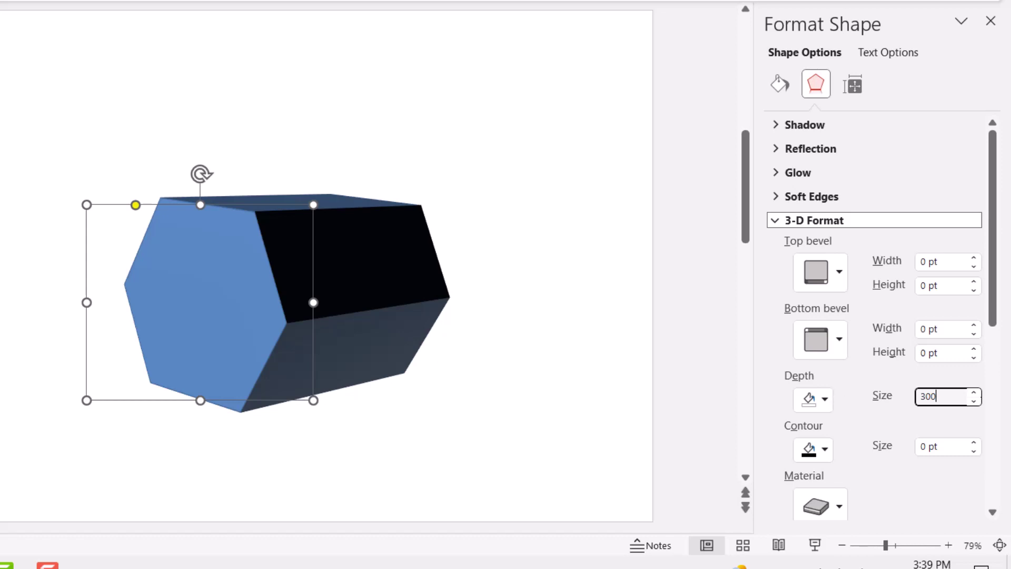
scroll(895, 479, down, 3)
click(823, 336)
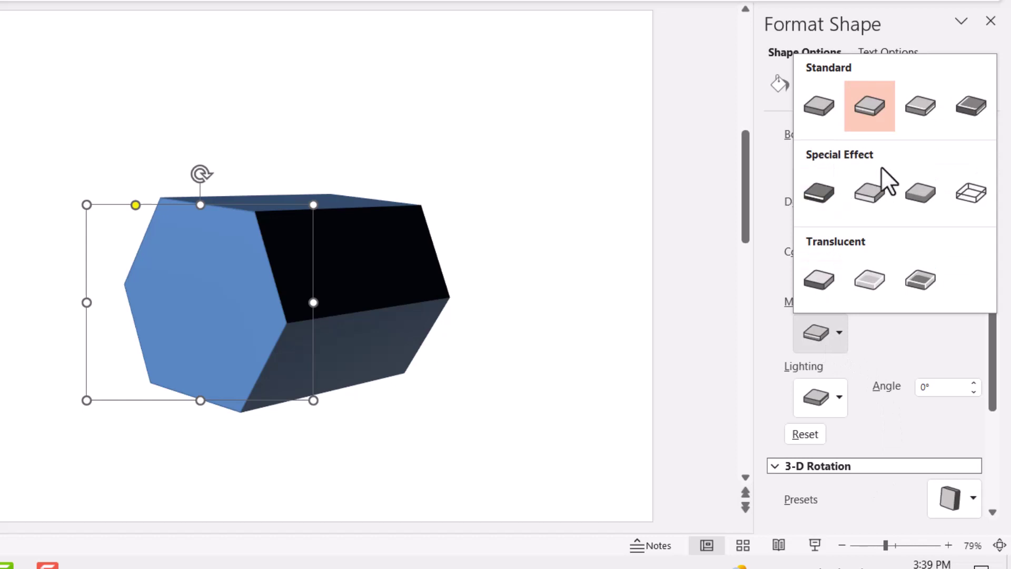
click(971, 198)
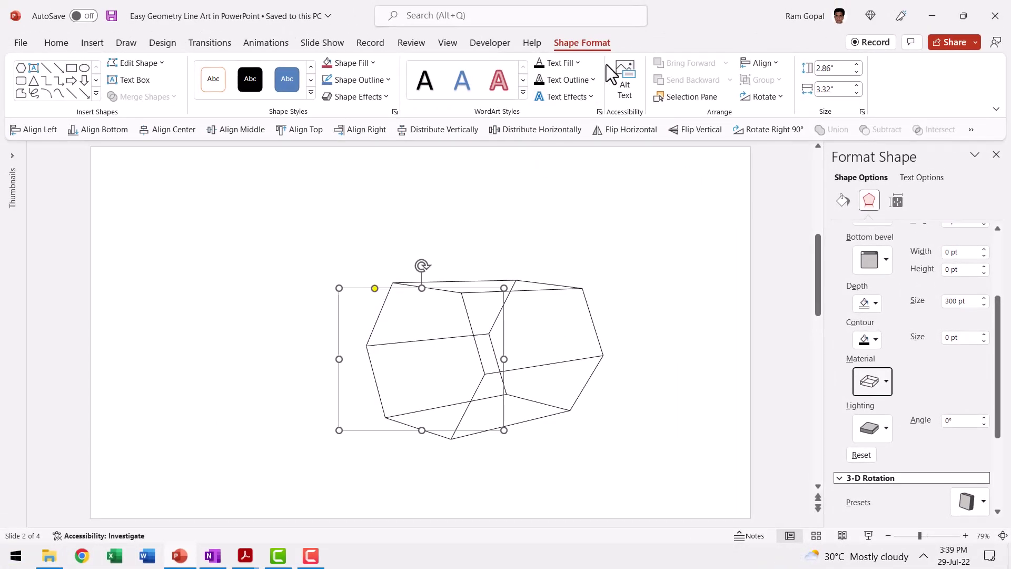
Step: Drag the wireframe hexagon prism upward to near the top of slide 2
click(142, 61)
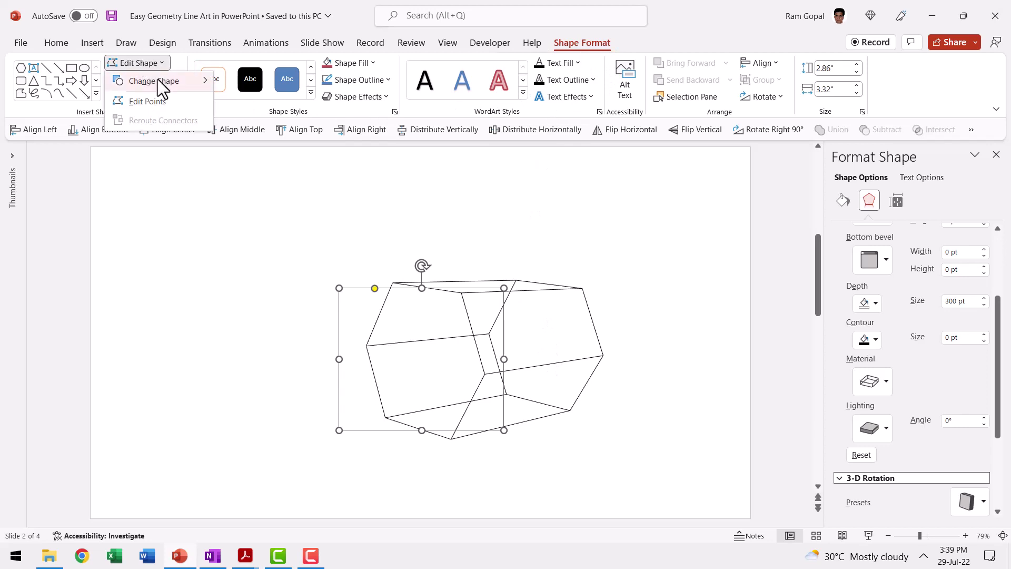
mouse_move(157, 82)
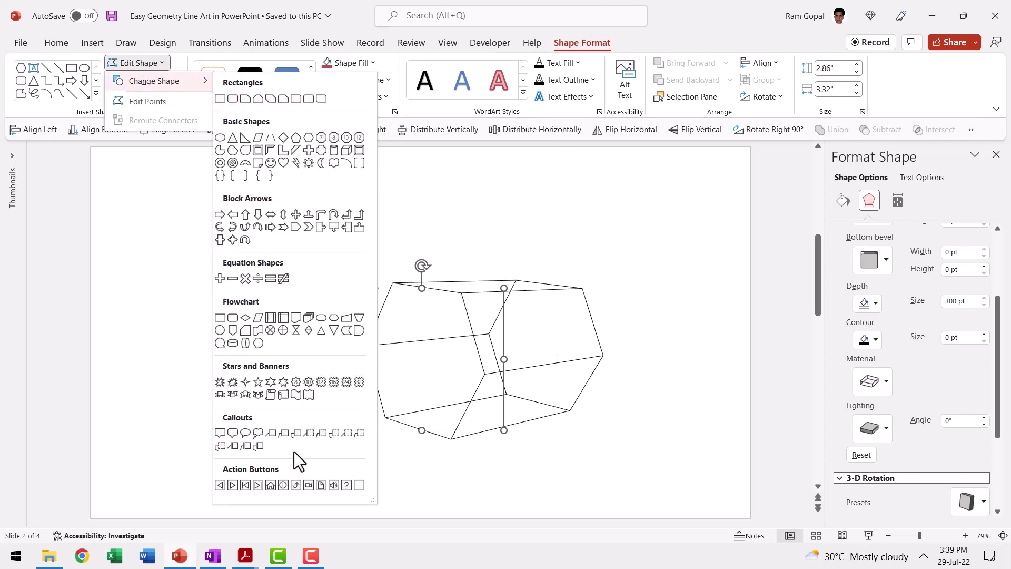
click(500, 316)
drag(501, 316, 499, 212)
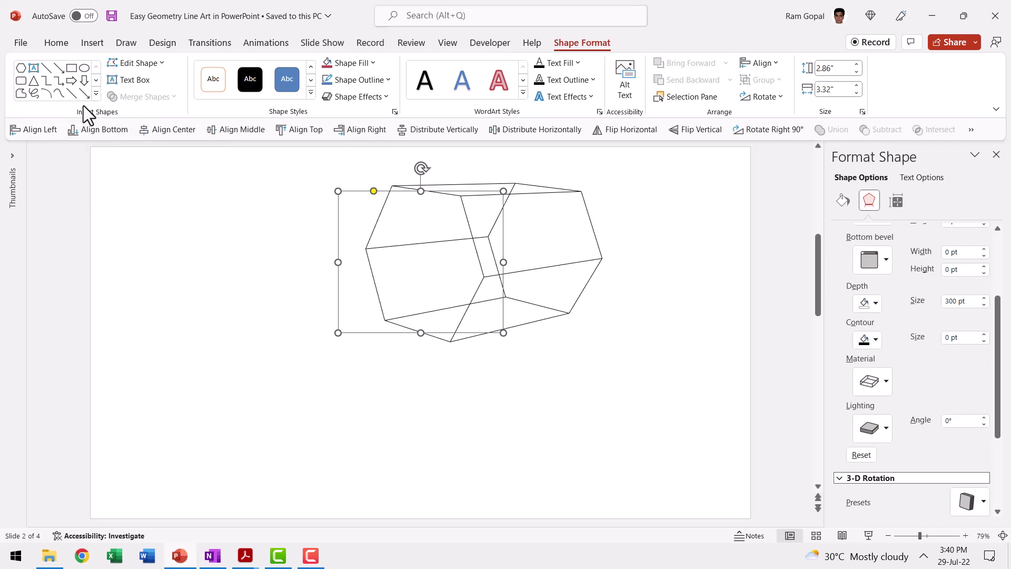
Step: Draw a square at the lower left and a circle beside it
click(71, 67)
drag(176, 379, 294, 471)
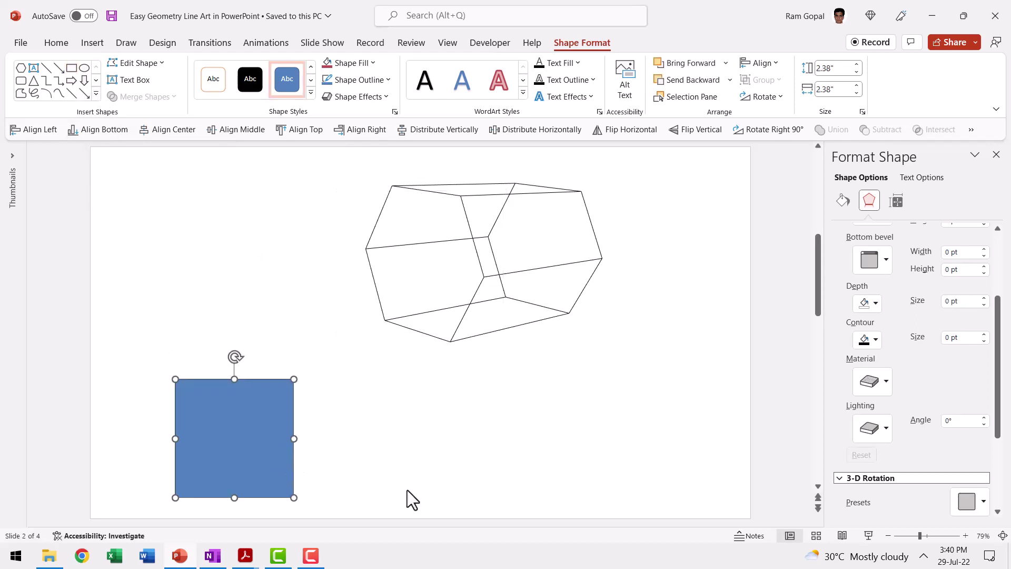
click(84, 68)
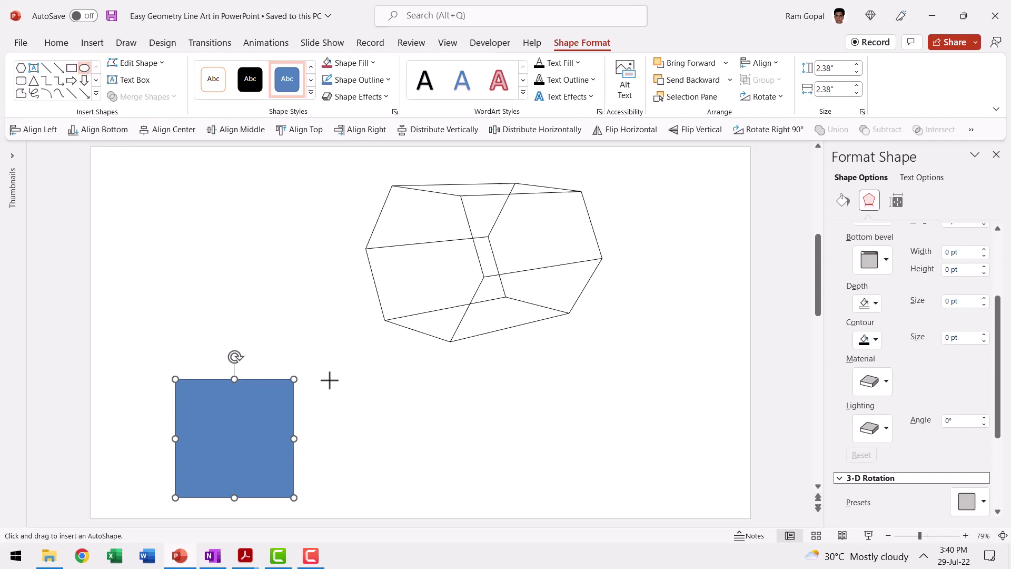
drag(328, 379, 455, 505)
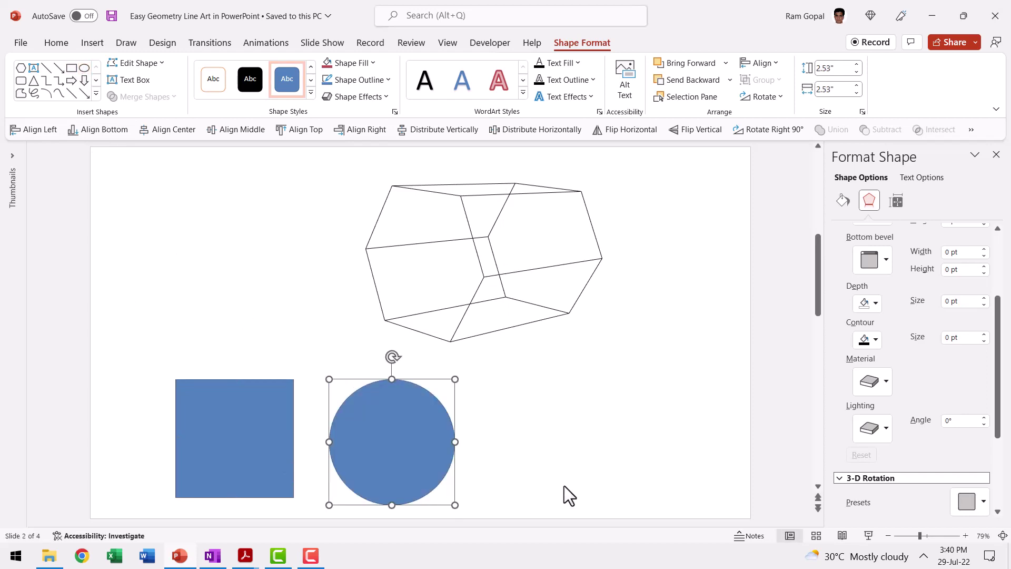
Step: Copy the prism's wireframe 3-D formatting onto the square and the circle with Format Painter
click(597, 417)
click(488, 227)
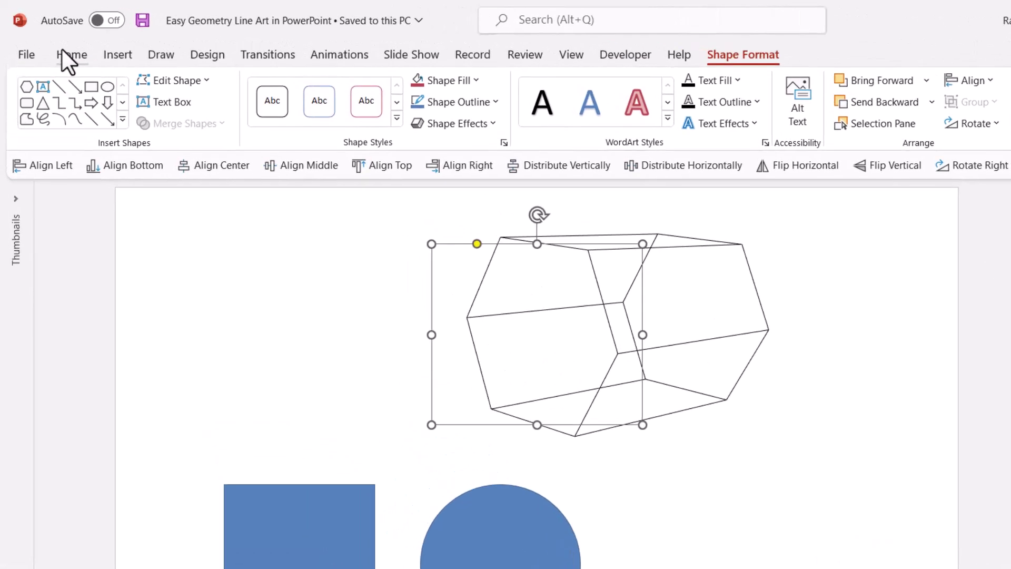
click(57, 45)
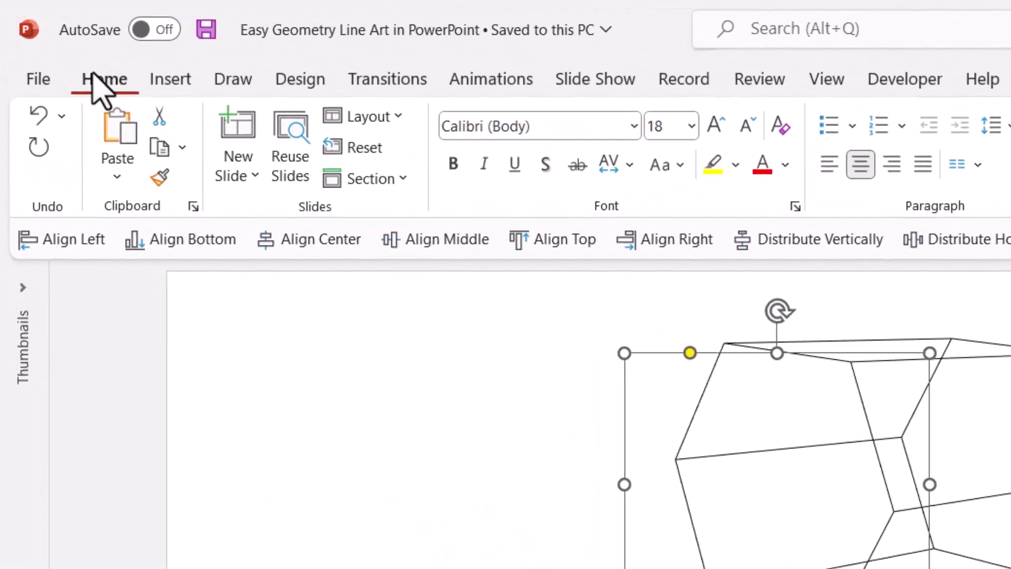
click(163, 181)
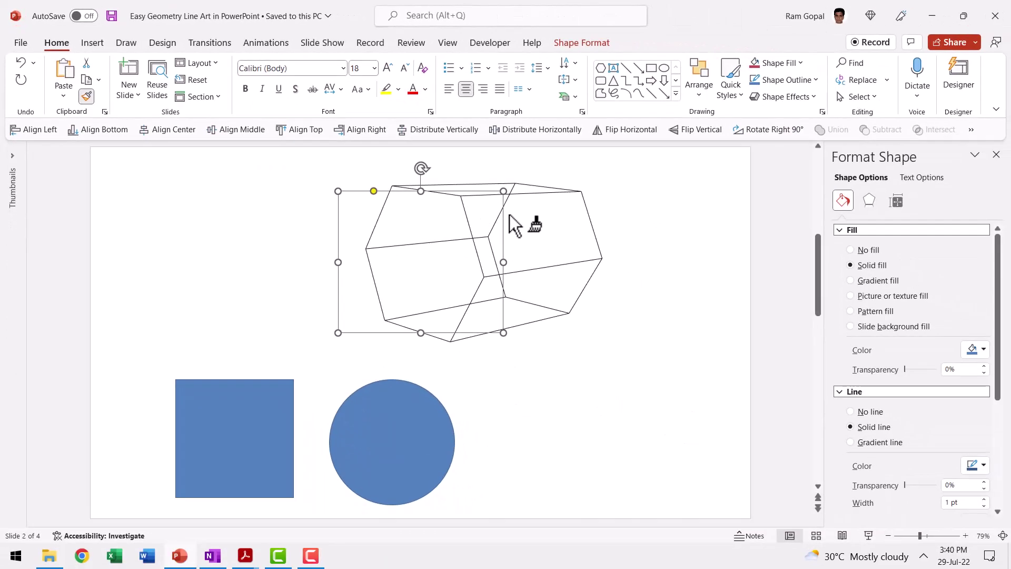
key(ctrl+z)
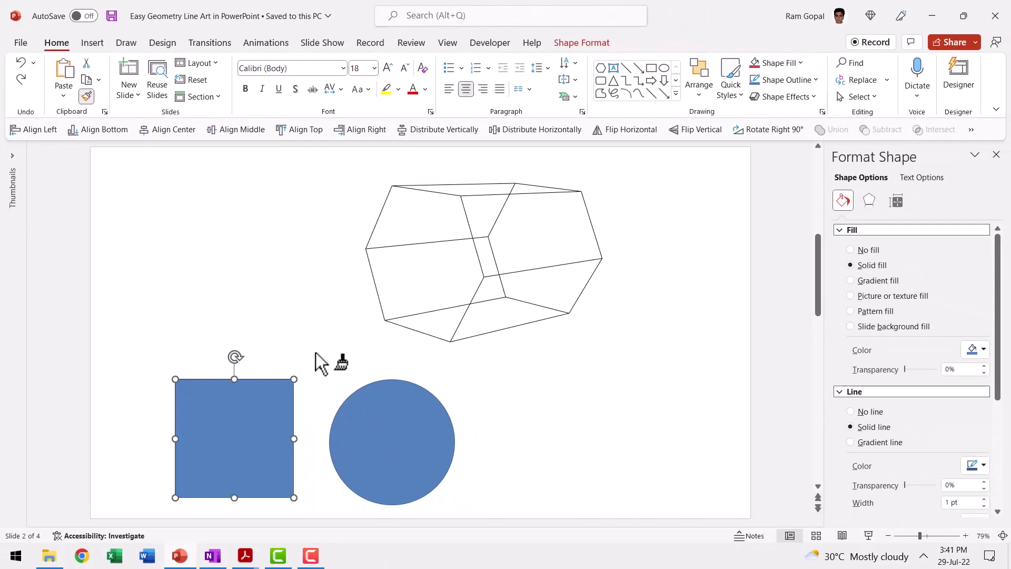
click(230, 415)
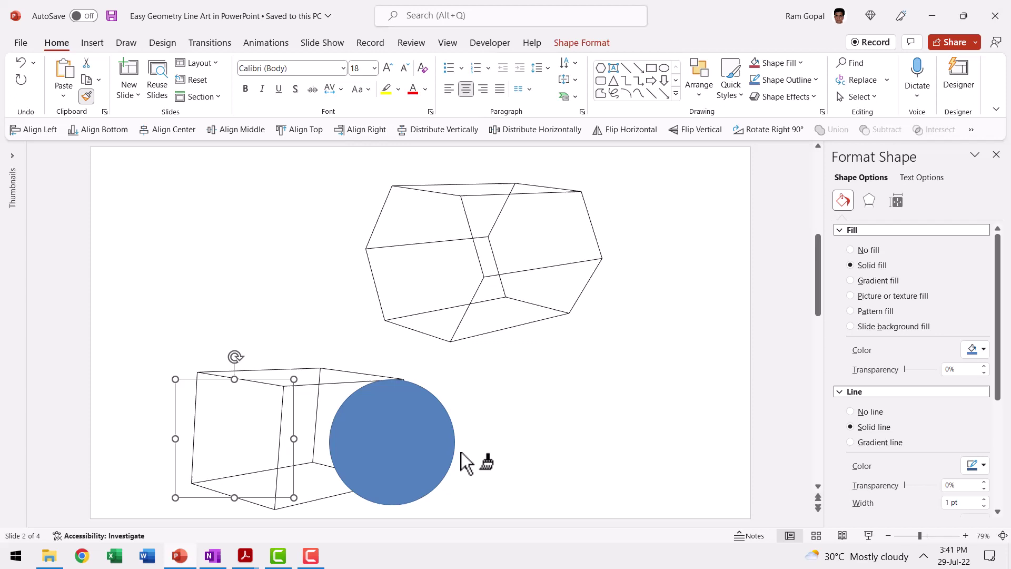
click(420, 435)
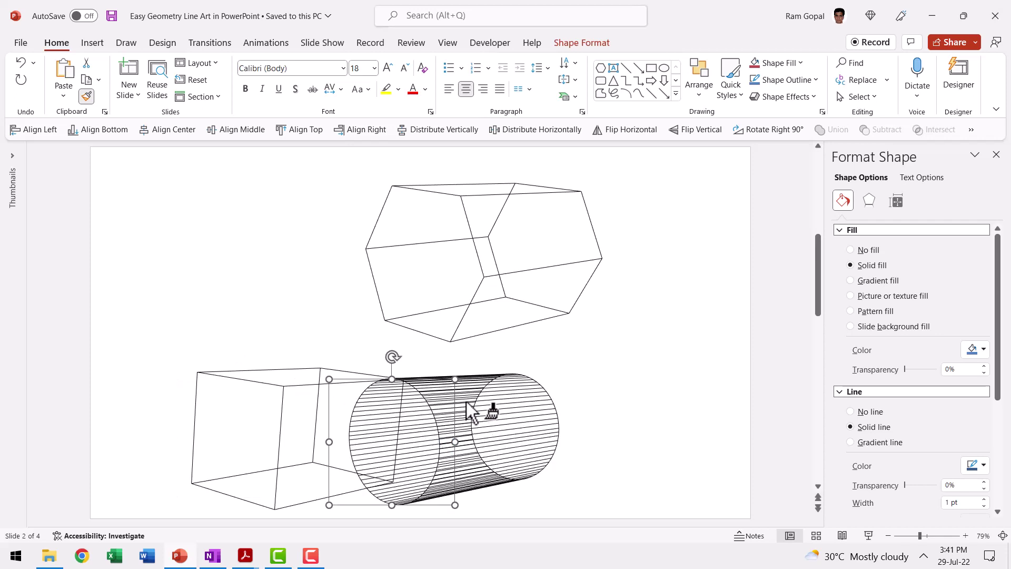
Step: Move the new cylinder further to the right
click(546, 384)
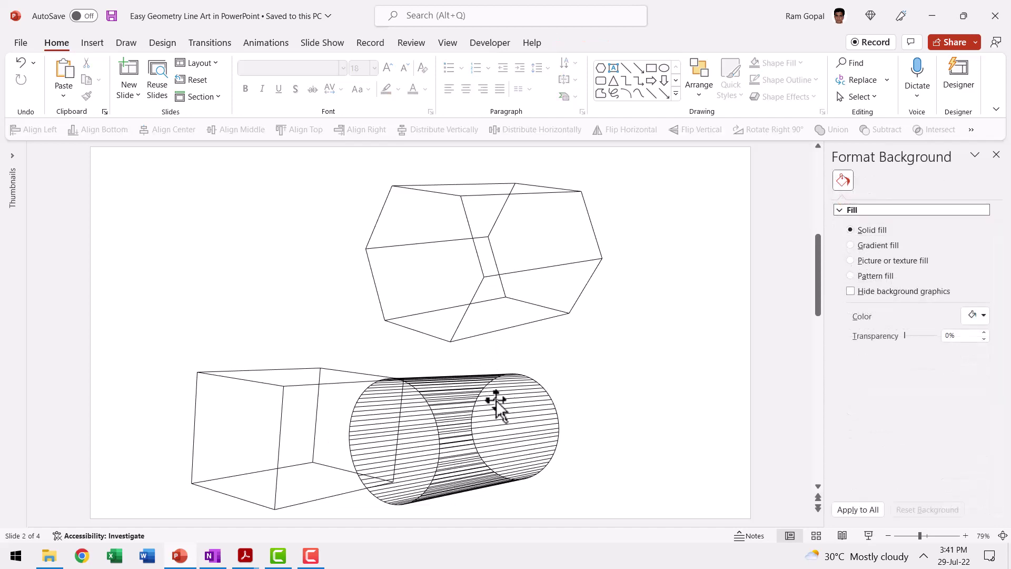
drag(476, 401, 581, 401)
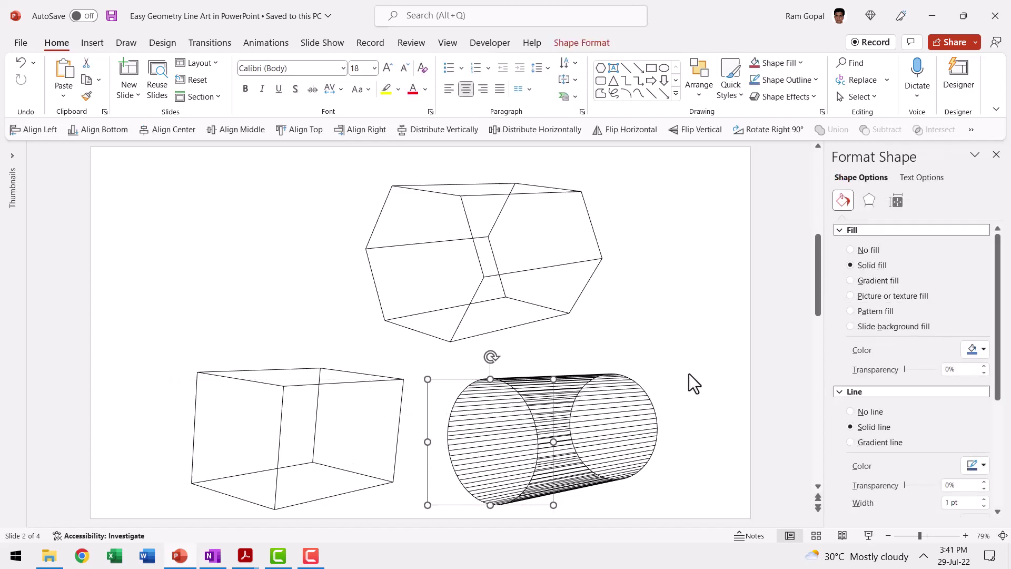
click(689, 373)
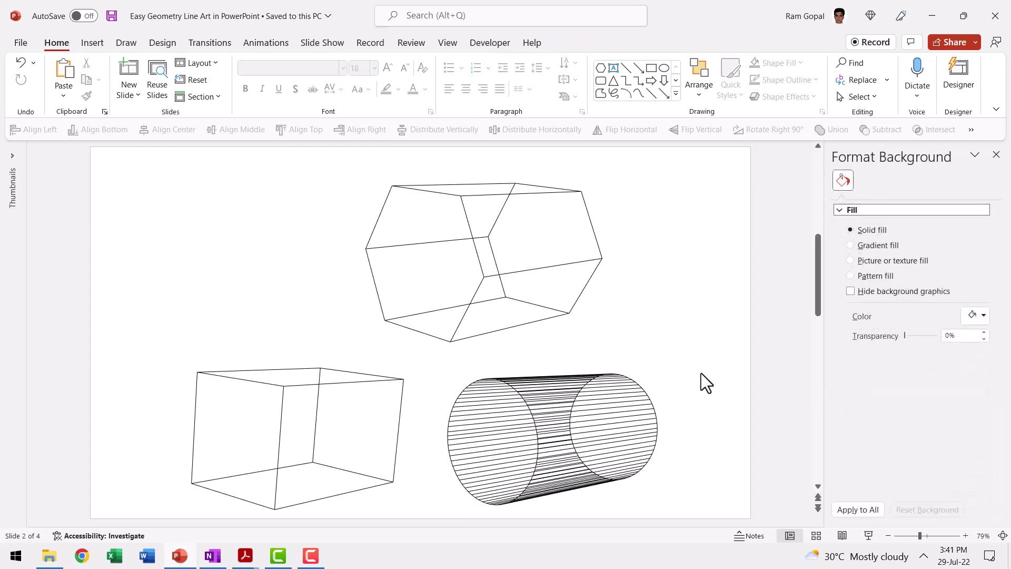
Step: Copy the hexagon prism onto chalkboard slide 4 and make its outline white
right_click(485, 270)
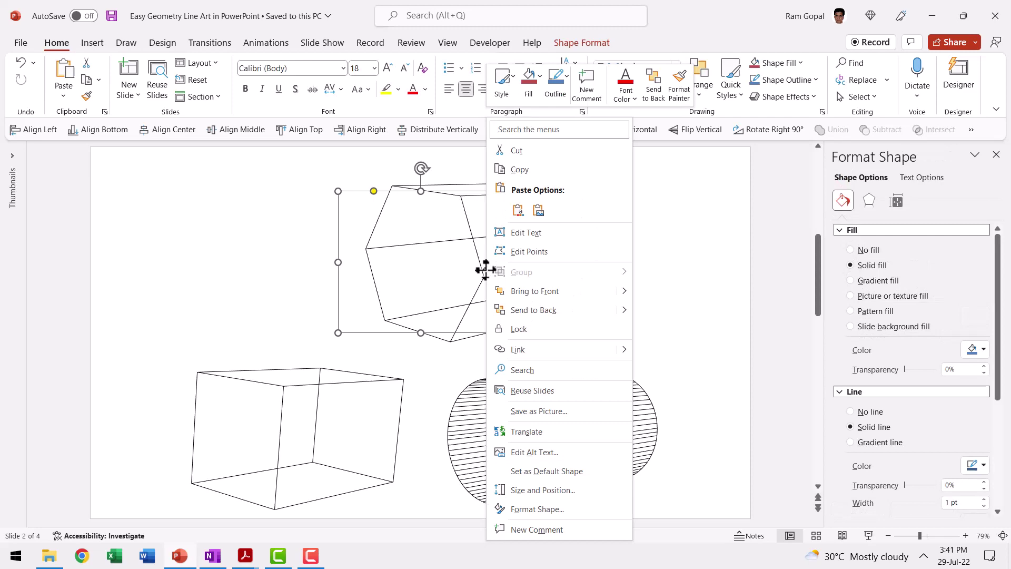
click(522, 170)
scroll(668, 255, down, 2)
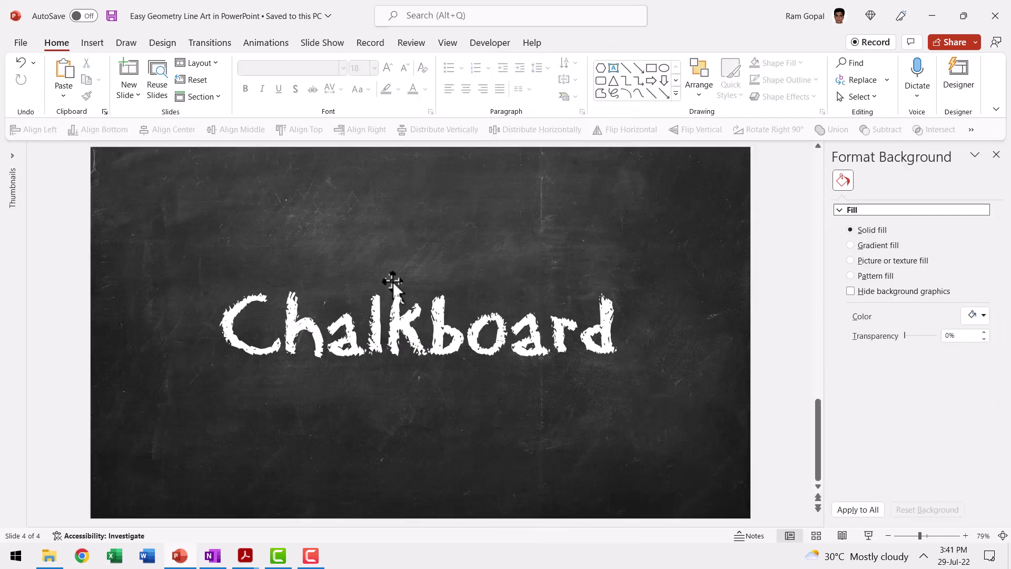
right_click(75, 249)
click(112, 297)
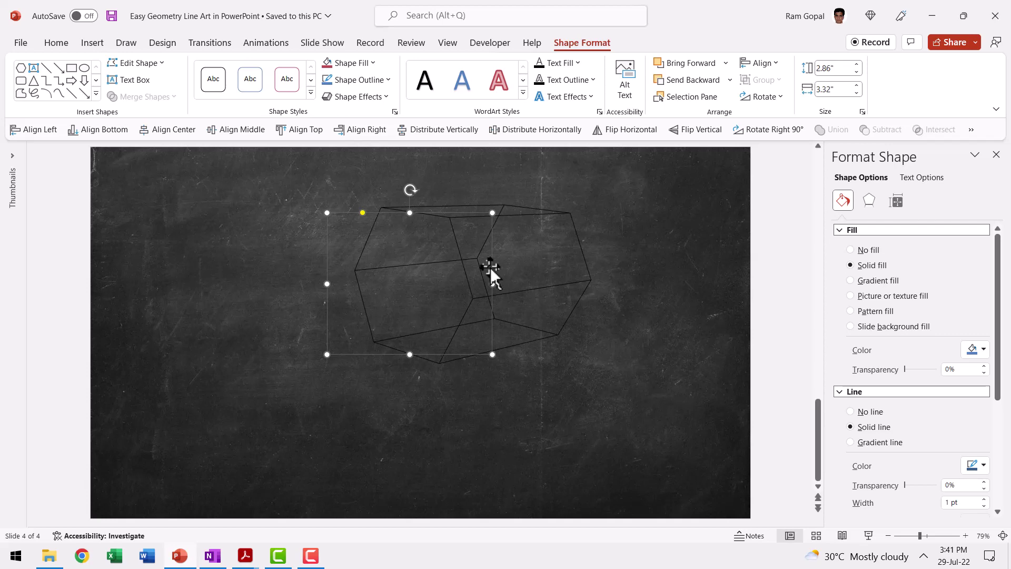
click(366, 79)
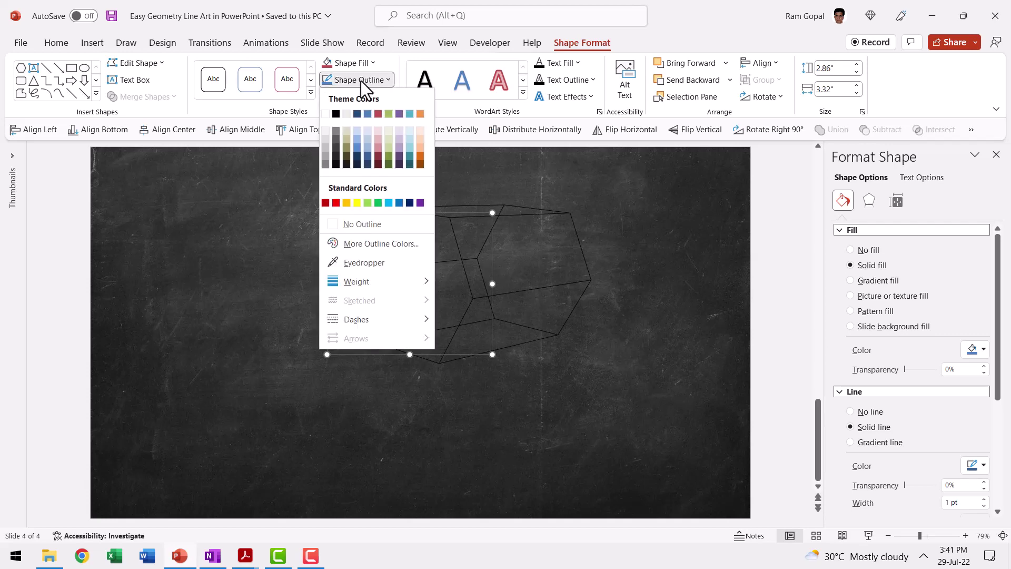
click(326, 114)
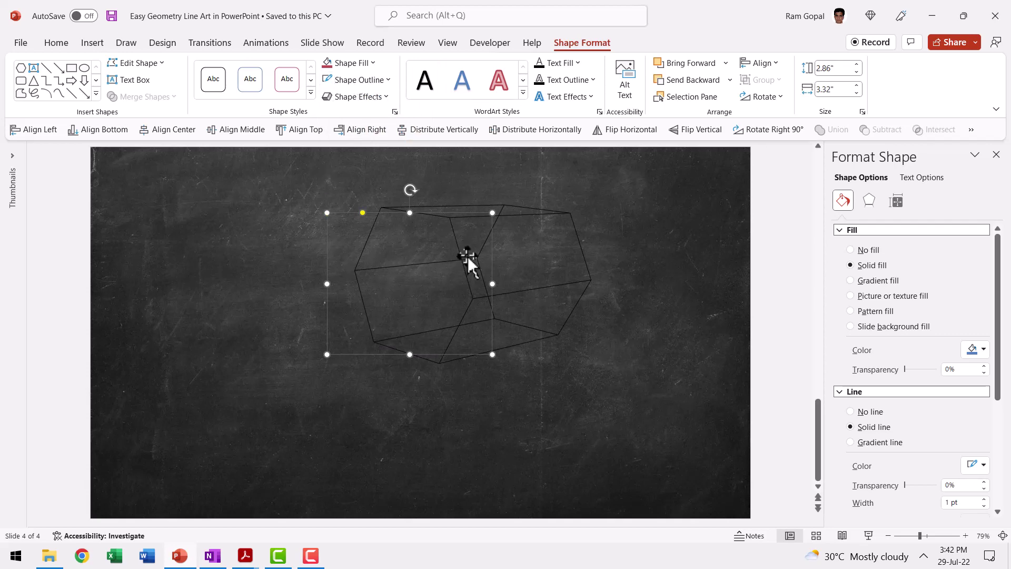
Step: Set the prism's 3-D contour colour to White and contour size to 6 pt
click(869, 200)
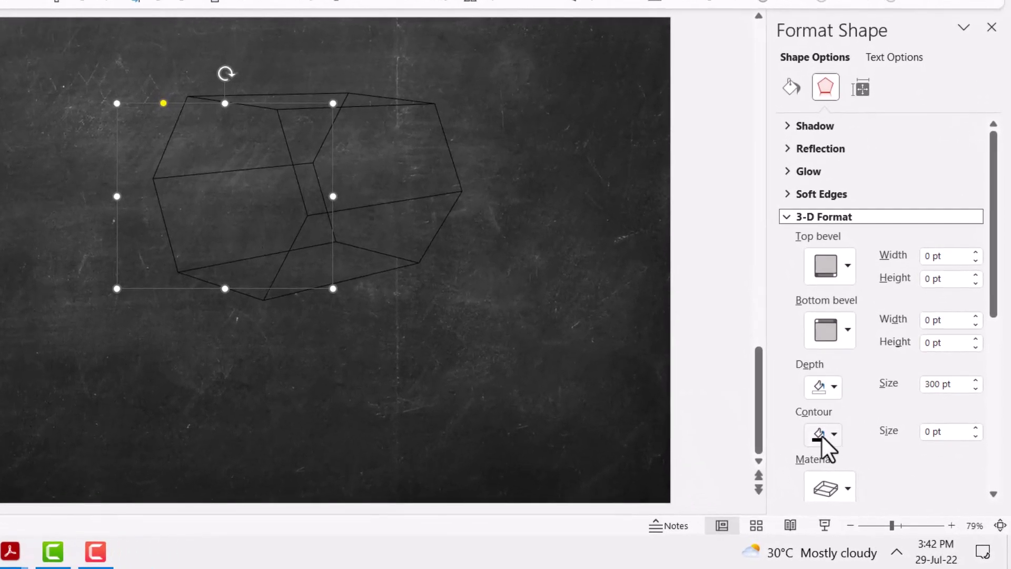
click(821, 434)
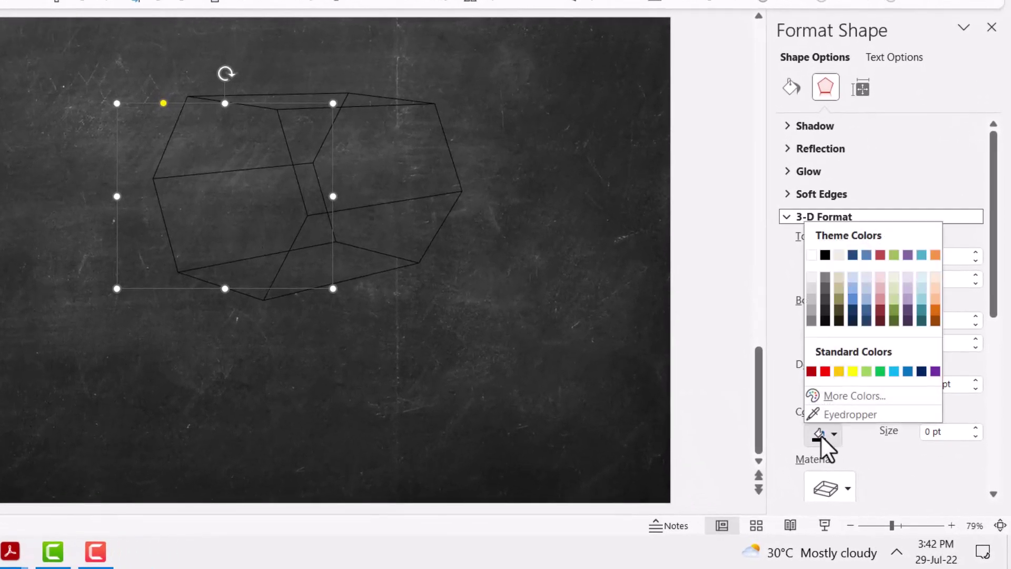
click(811, 254)
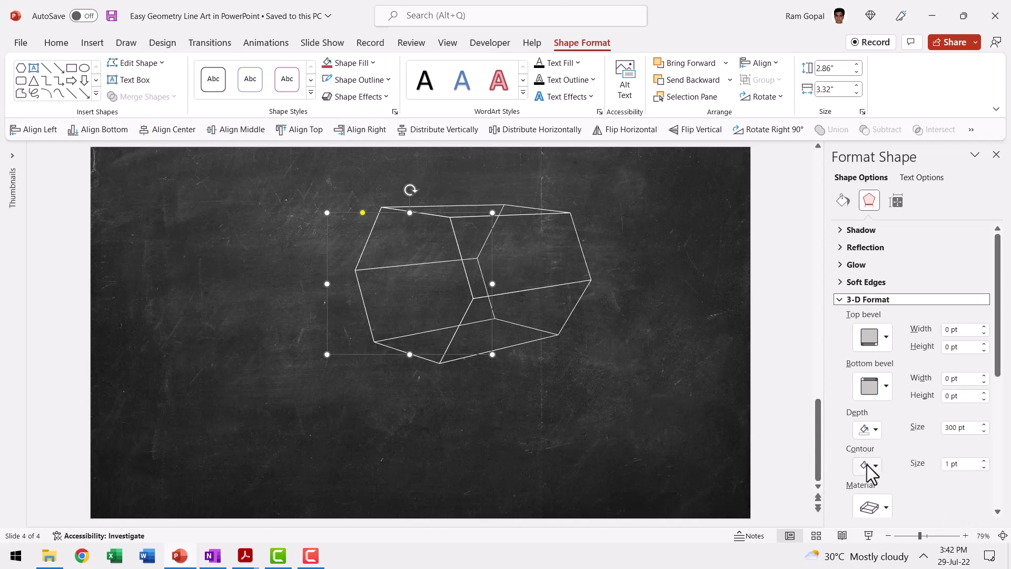
click(951, 465)
text(6)
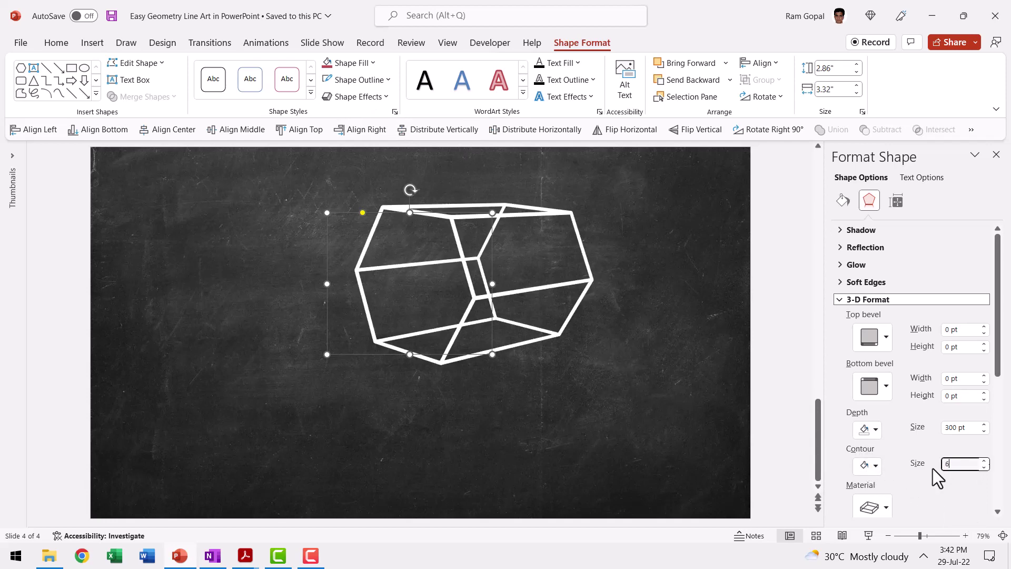